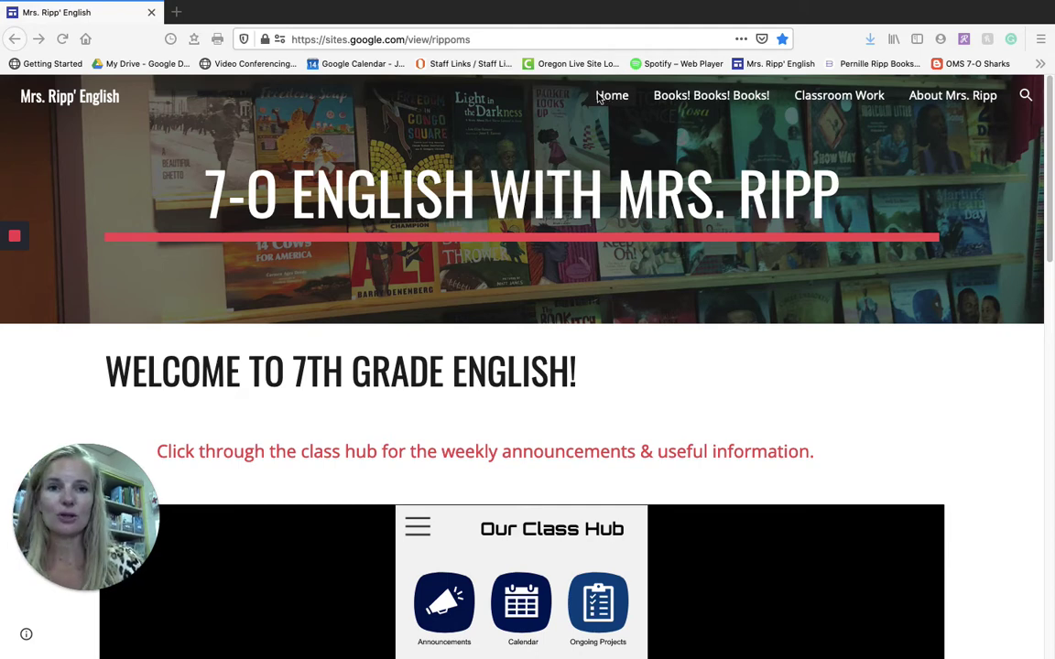
View the Announcements page of Our Class Hub and return to the hub's main slide
{"action": "scroll", "coordinate": [863, 202], "scroll_direction": "down", "scroll_amount": 4}
{"action": "scroll", "coordinate": [989, 316], "scroll_direction": "down", "scroll_amount": 4}
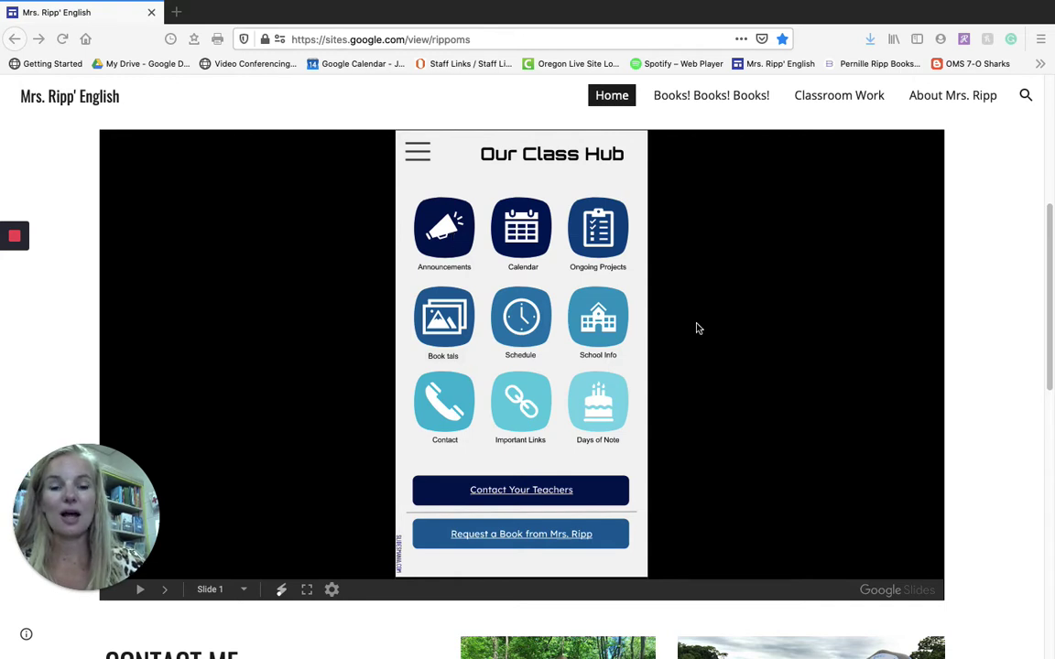
{"action": "left_click", "coordinate": [434, 240]}
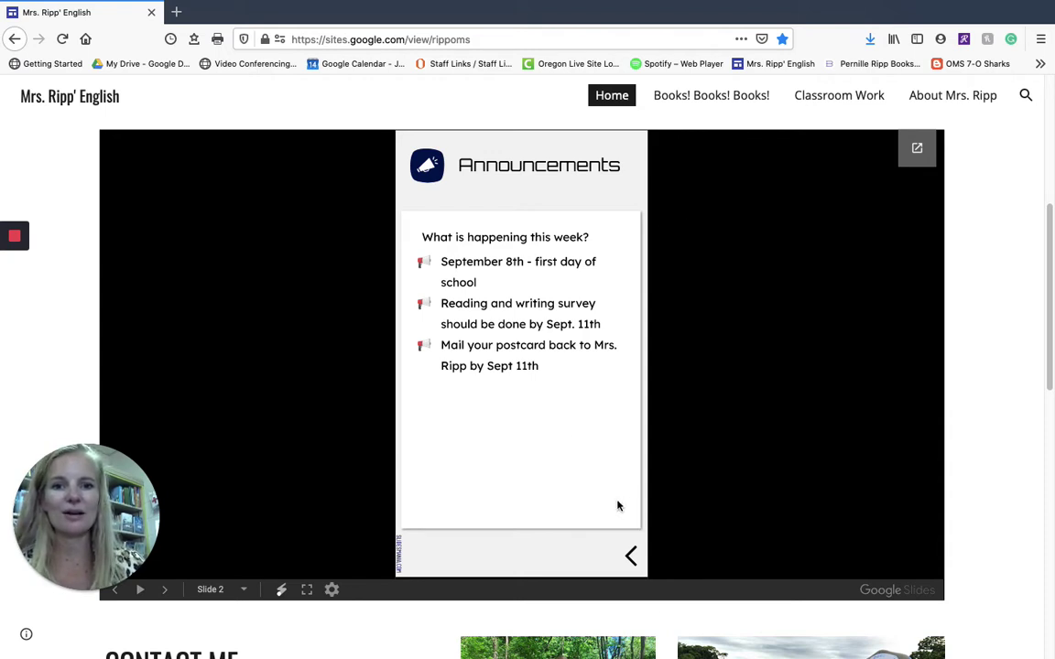
{"action": "left_click", "coordinate": [631, 556]}
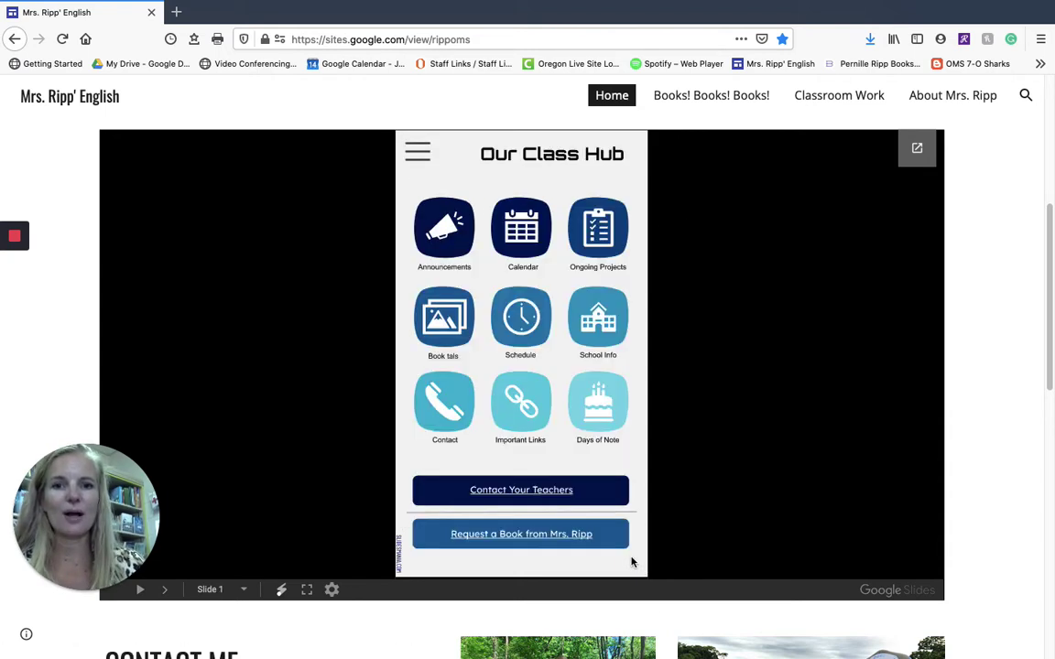
Check the September 11 entry in the class hub's Calendar and review the Ongoing Projects page, ending on the hub's main slide
{"action": "left_click", "coordinate": [513, 247]}
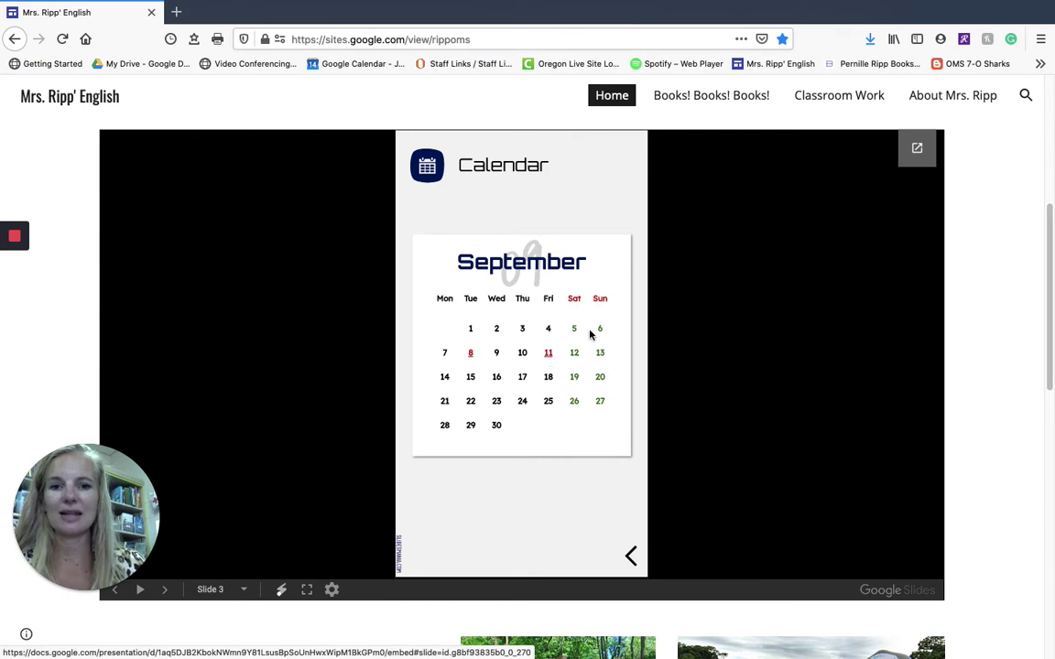
{"action": "left_click", "coordinate": [548, 356]}
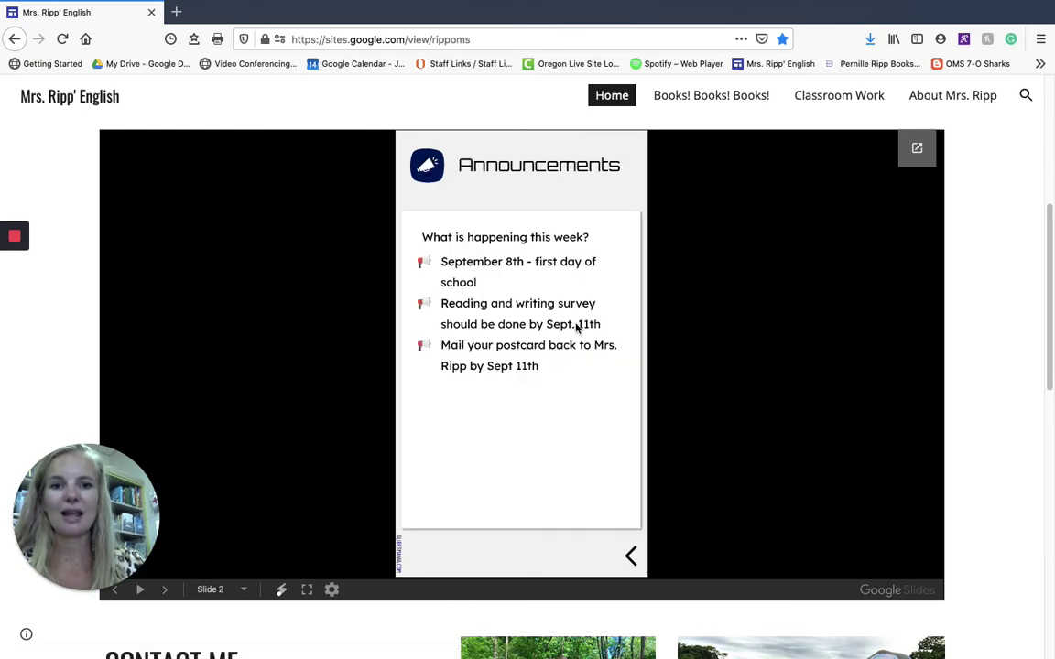
{"action": "left_click", "coordinate": [632, 558]}
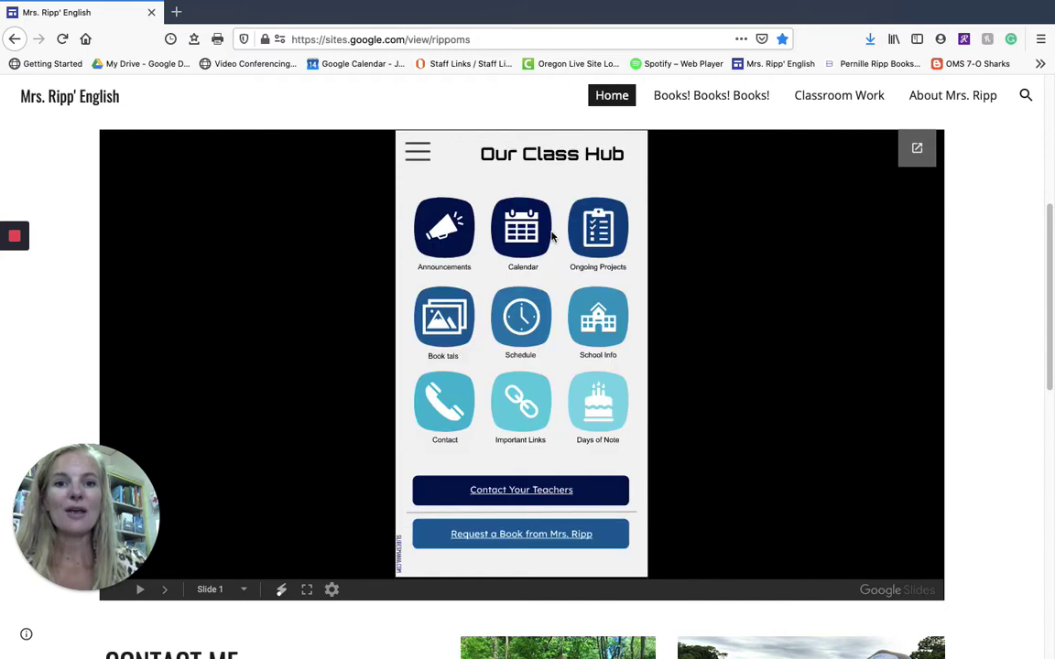
{"action": "left_click", "coordinate": [594, 237]}
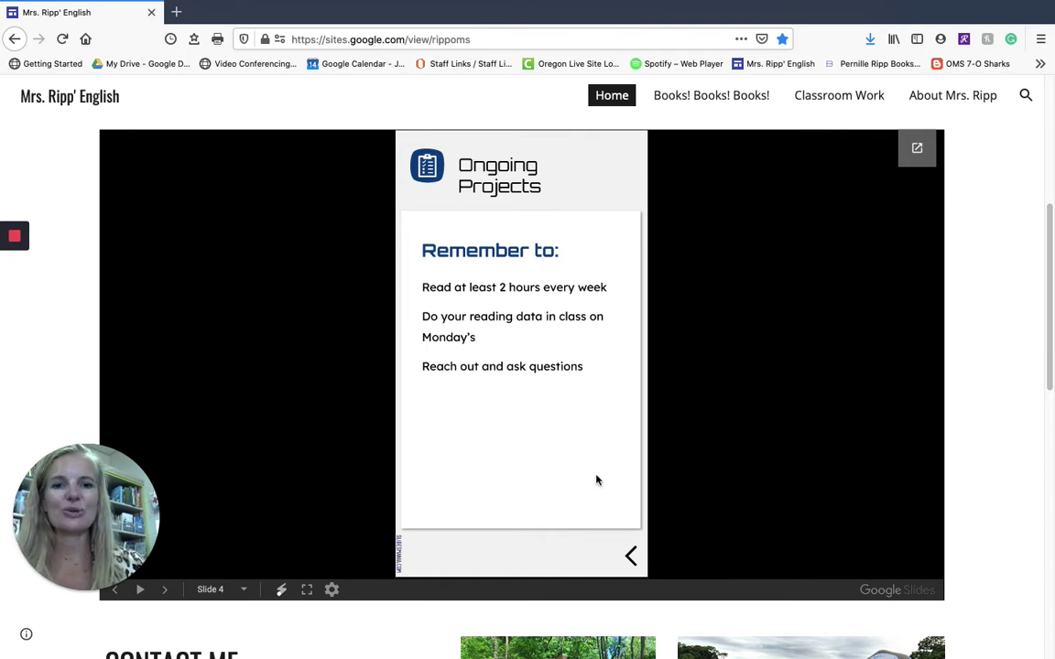
{"action": "left_click", "coordinate": [630, 559]}
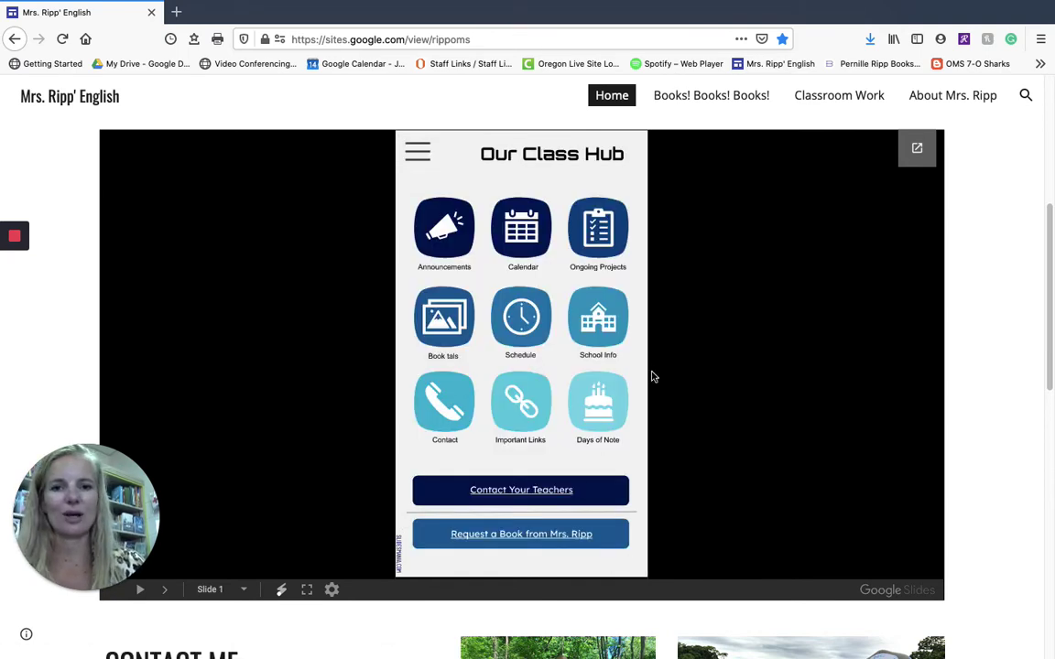
Open the hub's book recommendations, view the Goodreads page for Cinderella Is Dead, and return to the class site
{"action": "left_click", "coordinate": [434, 341]}
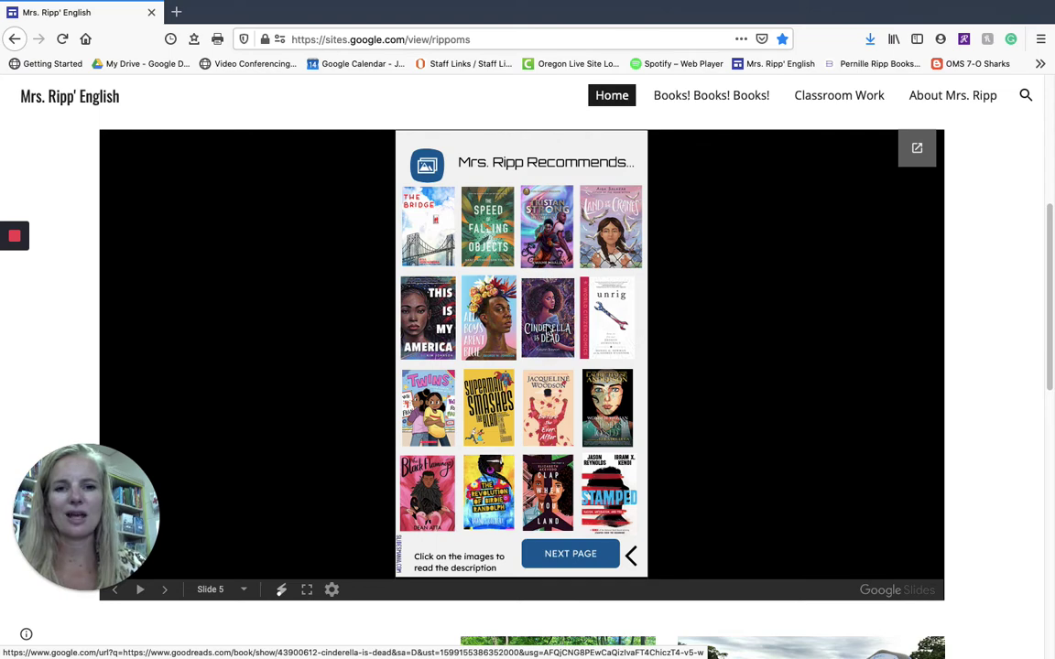
{"action": "left_click", "coordinate": [547, 331]}
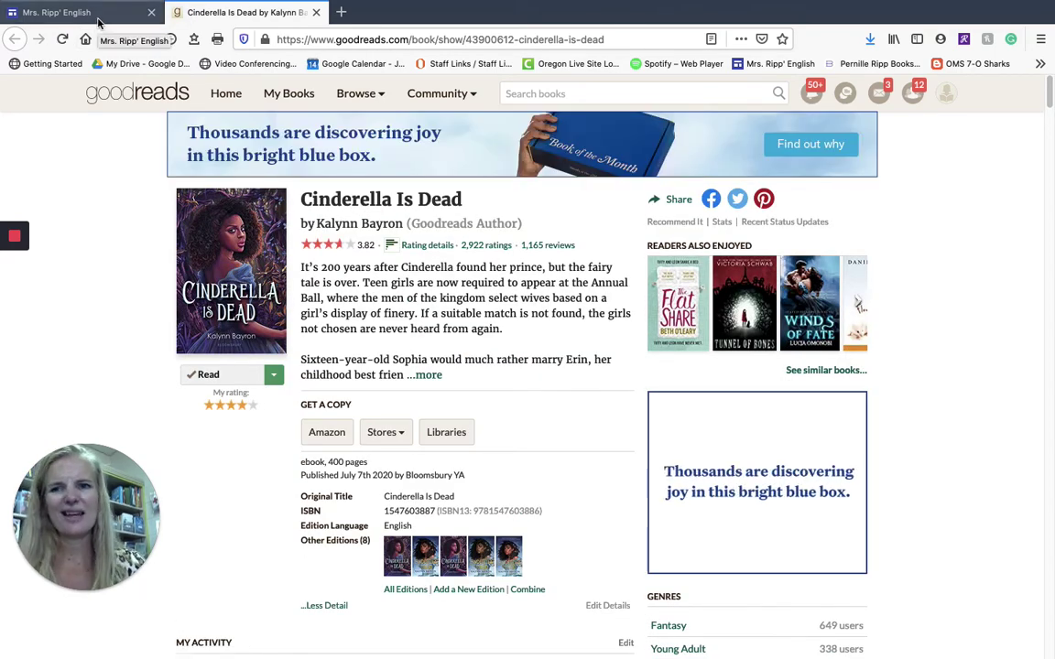
{"action": "left_click", "coordinate": [100, 15]}
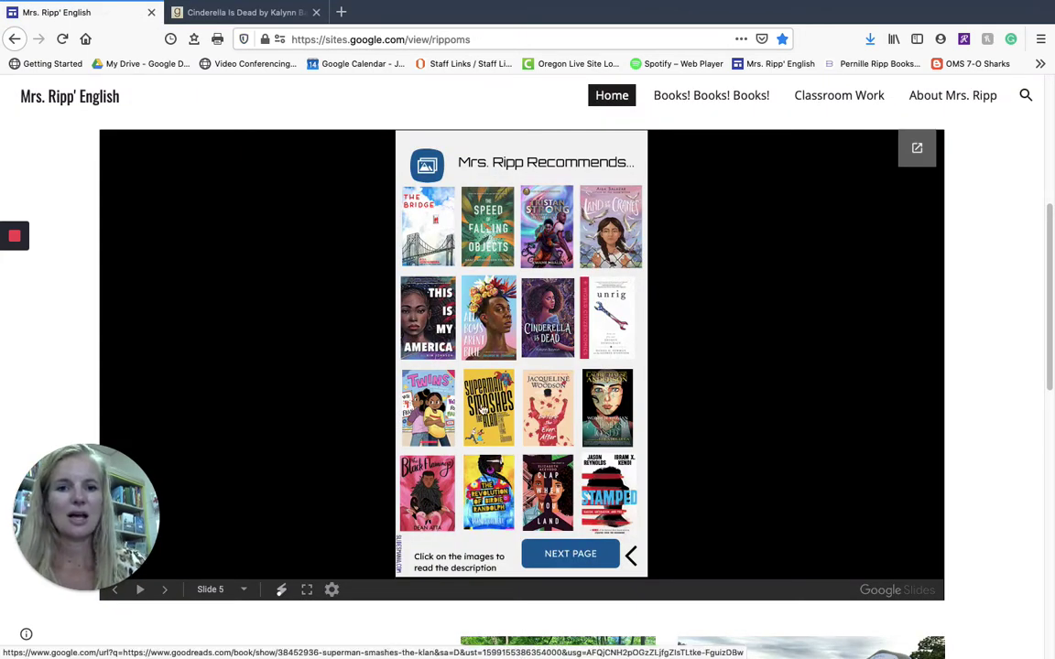
View the Goodreads page for Superman Smashes the Klan, and return to the class hub's main slide
{"action": "left_click", "coordinate": [492, 427]}
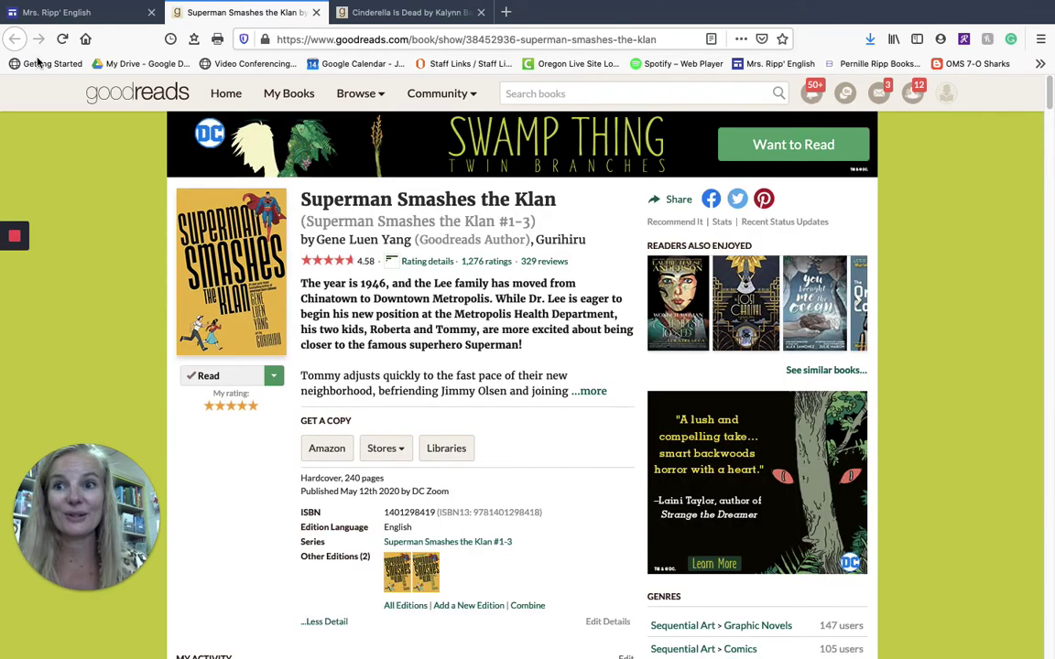
{"action": "left_click", "coordinate": [46, 12]}
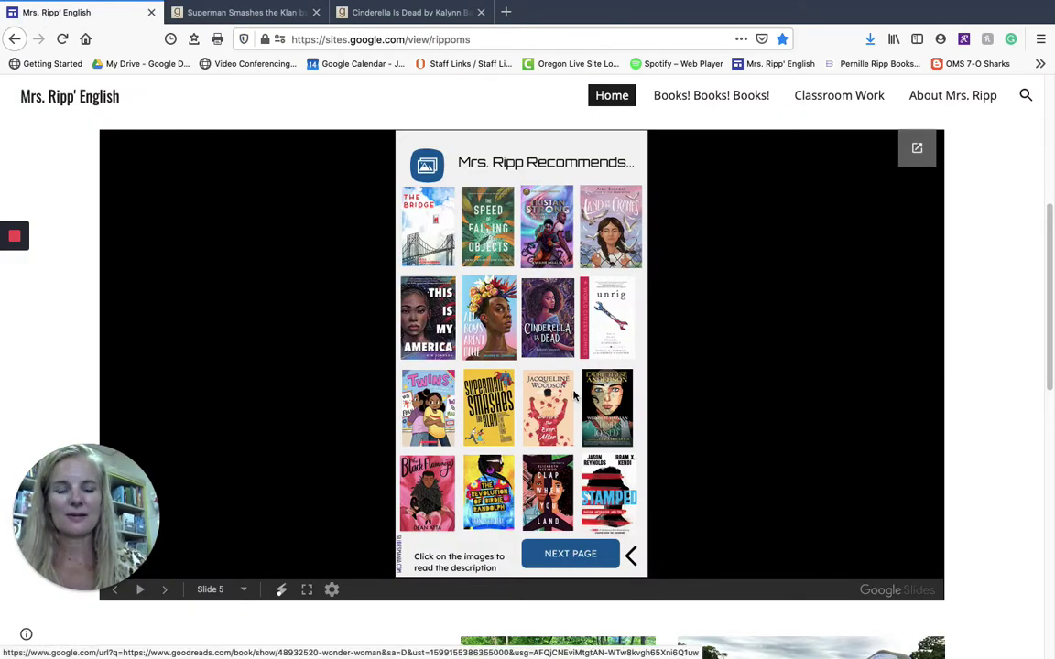
{"action": "left_click", "coordinate": [632, 556]}
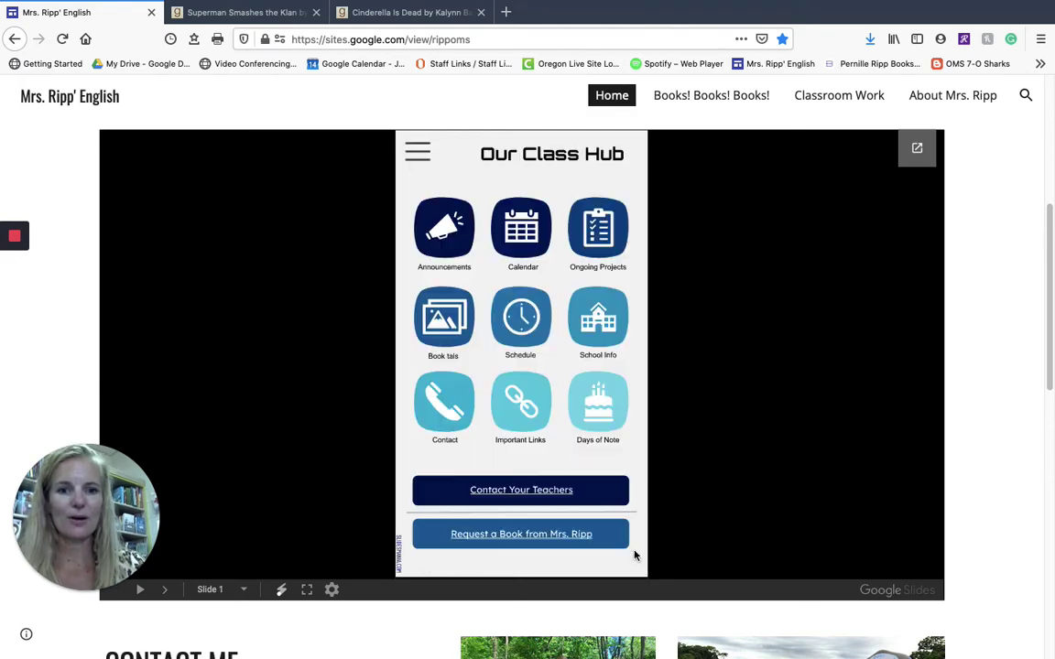
On the class hub's book request form, enter the requester's full name and select Block 1 (Hours 1 and 2) as the English block
{"action": "left_click", "coordinate": [495, 541]}
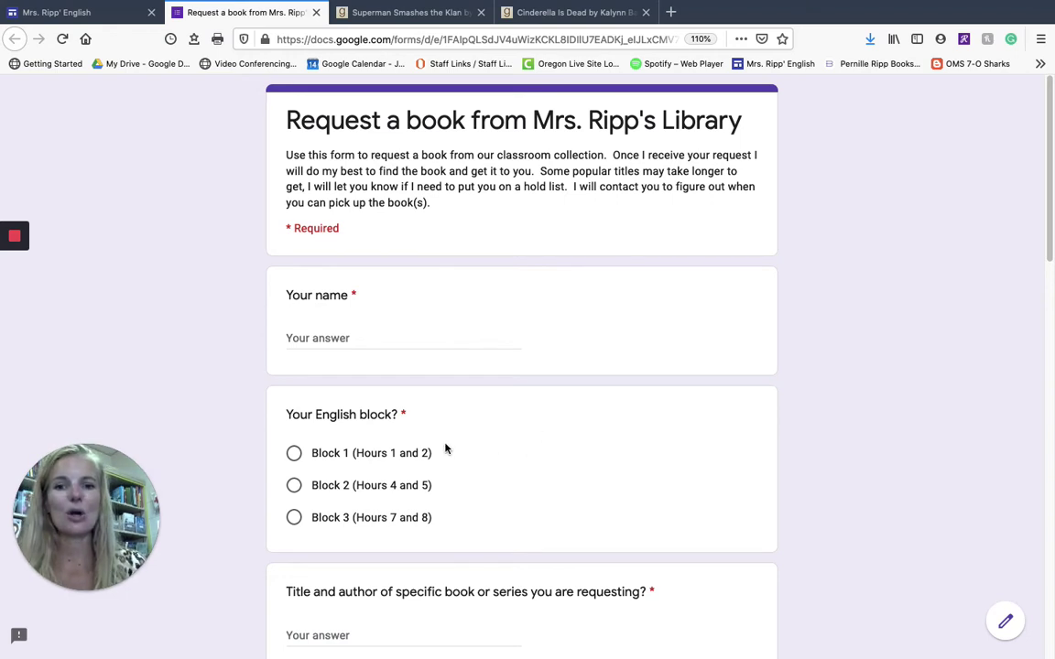
{"action": "scroll", "coordinate": [555, 472], "scroll_direction": "down", "scroll_amount": 3}
{"action": "scroll", "coordinate": [555, 471], "scroll_direction": "down", "scroll_amount": 1}
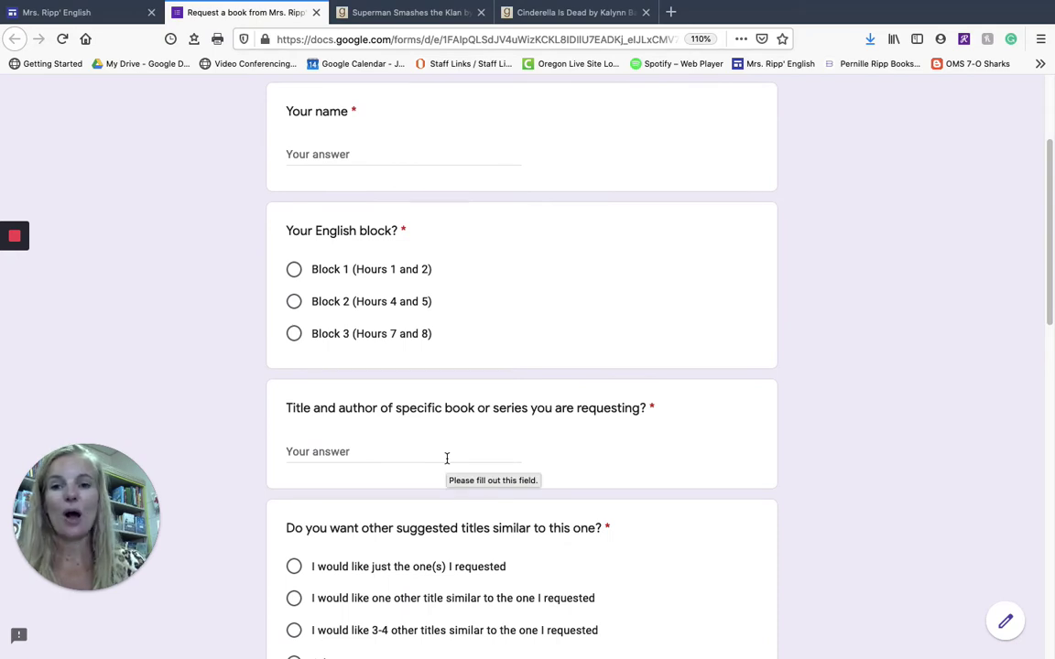
{"action": "left_click", "coordinate": [313, 155]}
{"action": "type", "text": "Pernille Ripp"}
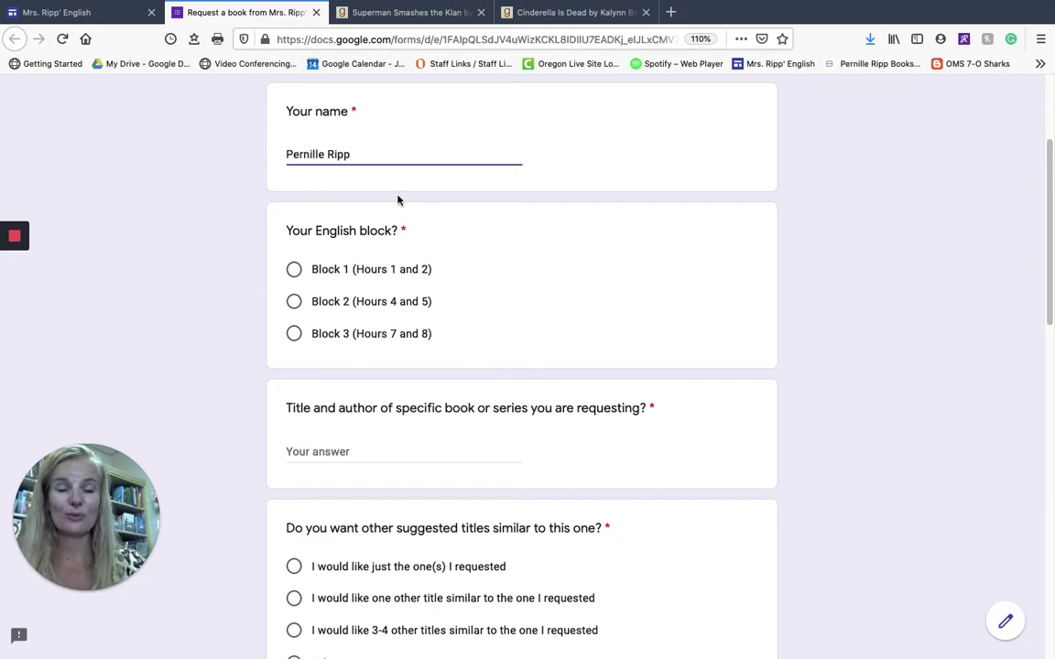
{"action": "left_click", "coordinate": [294, 269]}
Request the book "Superman Smashes the Klan" and choose to receive one other title similar to it
{"action": "left_click", "coordinate": [309, 450]}
{"action": "type", "text": "Superman"}
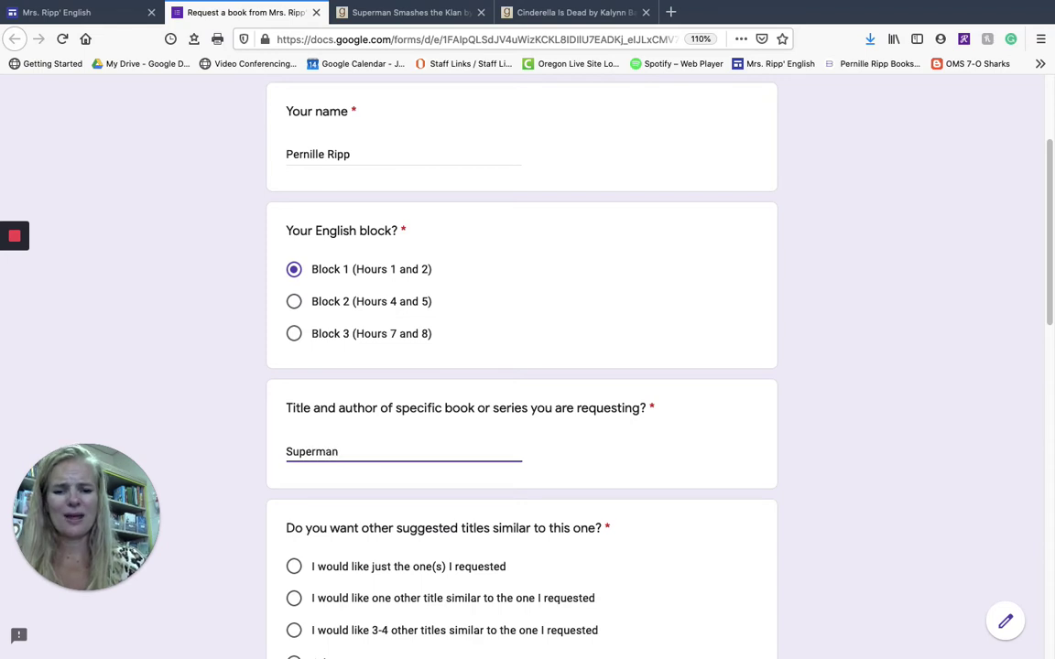
{"action": "type", "text": " Smashes the"}
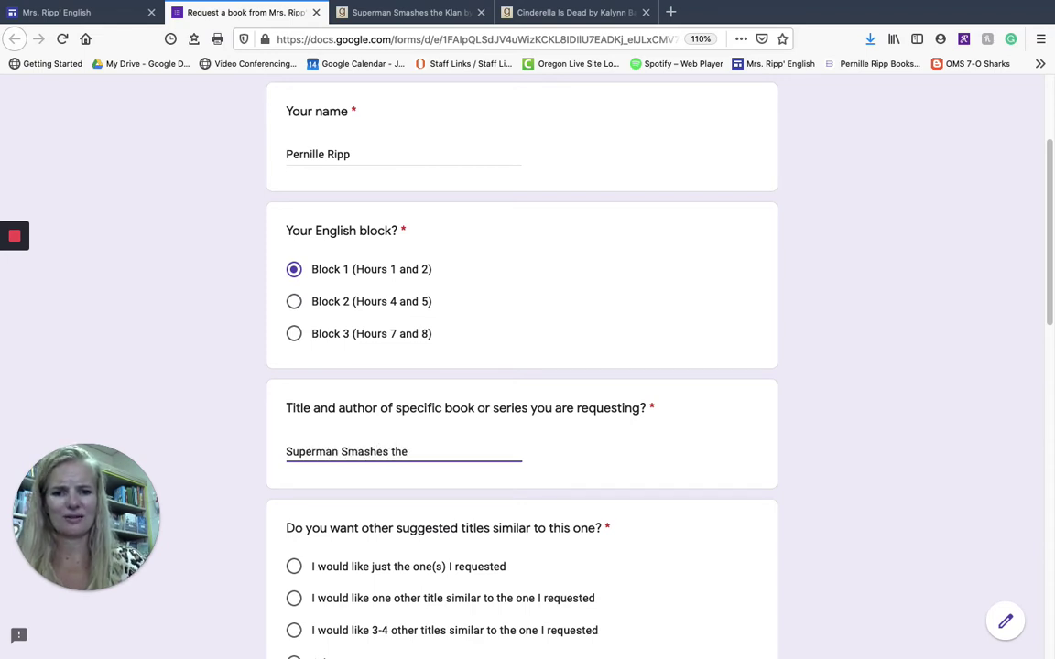
{"action": "type", "text": " Klan"}
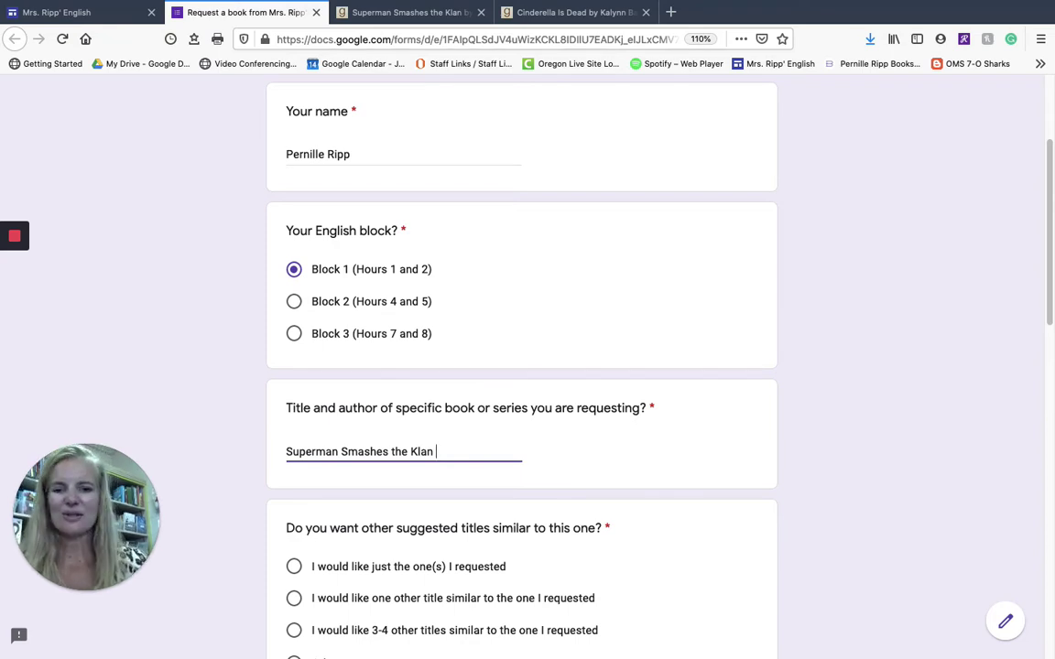
{"action": "scroll", "coordinate": [527, 367], "scroll_direction": "down", "scroll_amount": 3}
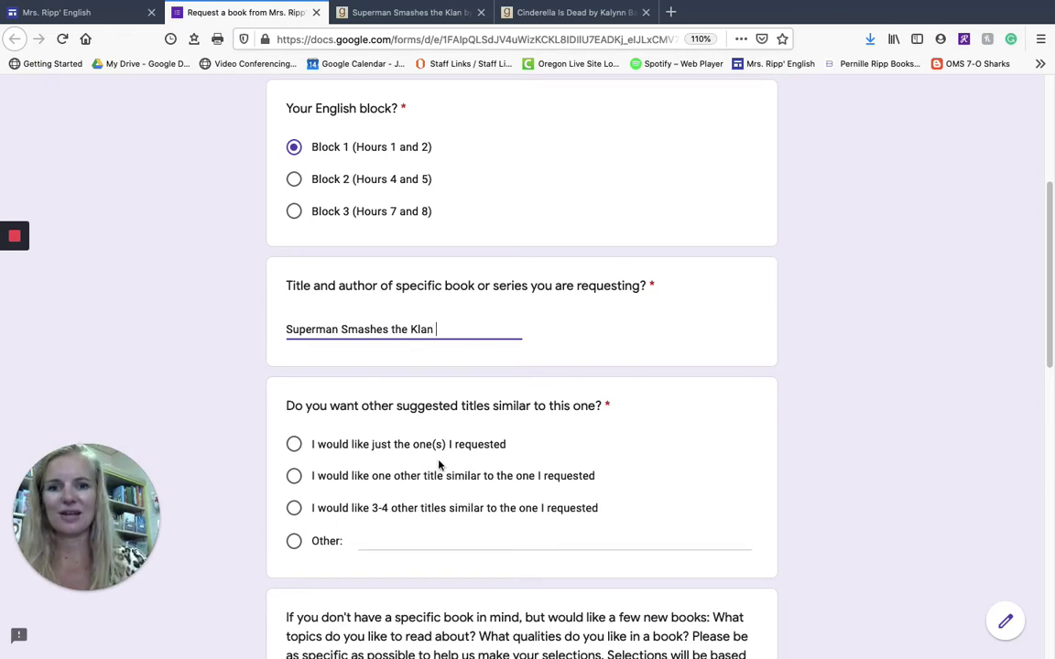
{"action": "left_click", "coordinate": [383, 483]}
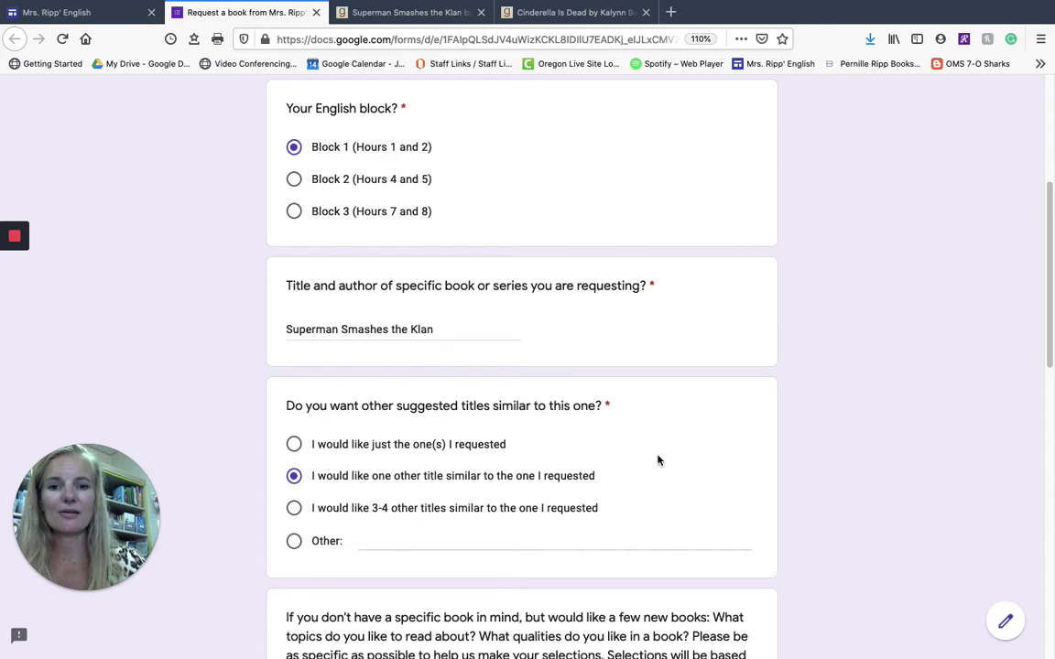
Answer the topics question with "Free verse books, they can be challenging, realistic fiction but also some fantasy as long as doesn't have to do with dragons."
{"action": "scroll", "coordinate": [657, 460], "scroll_direction": "down", "scroll_amount": 3}
{"action": "scroll", "coordinate": [721, 435], "scroll_direction": "down", "scroll_amount": 3}
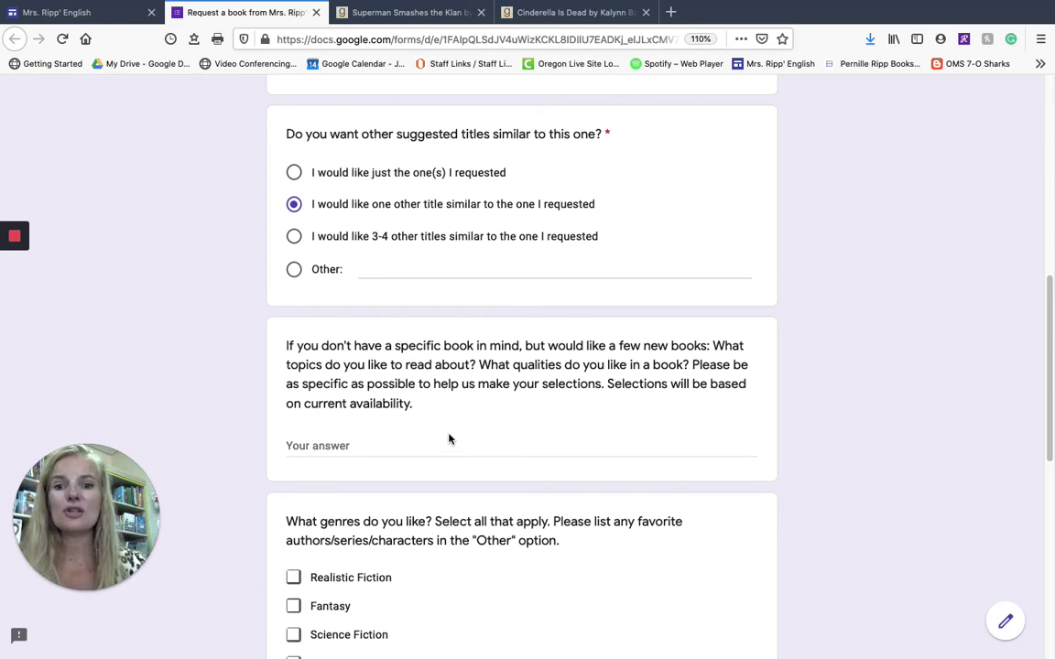
{"action": "left_click", "coordinate": [397, 447]}
{"action": "type", "text": "Free verse books, the"}
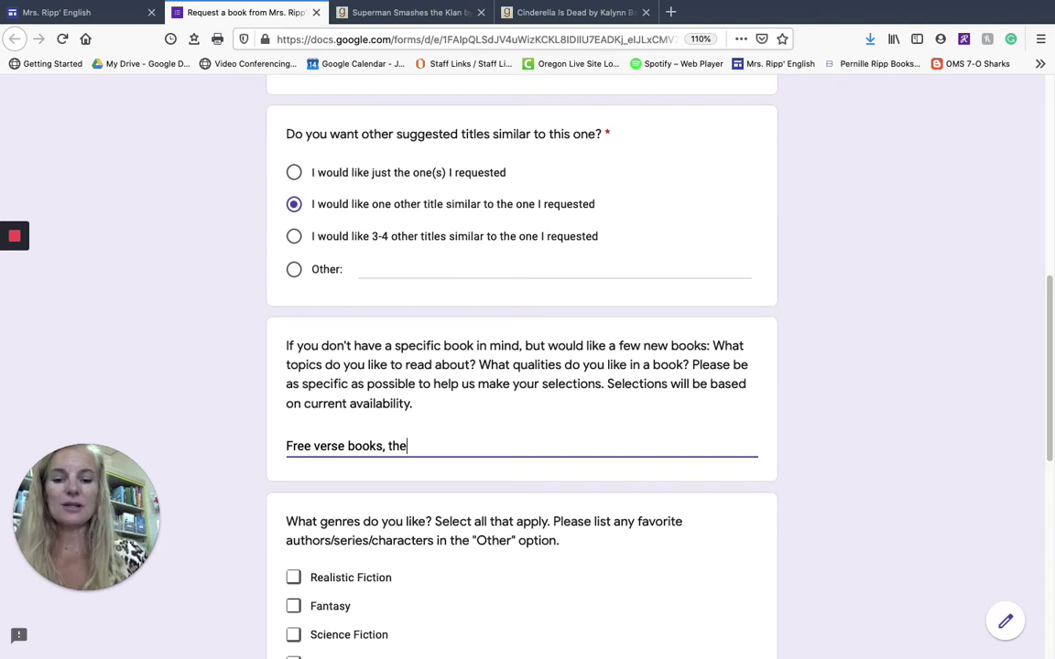
{"action": "type", "text": "y can be challengin"}
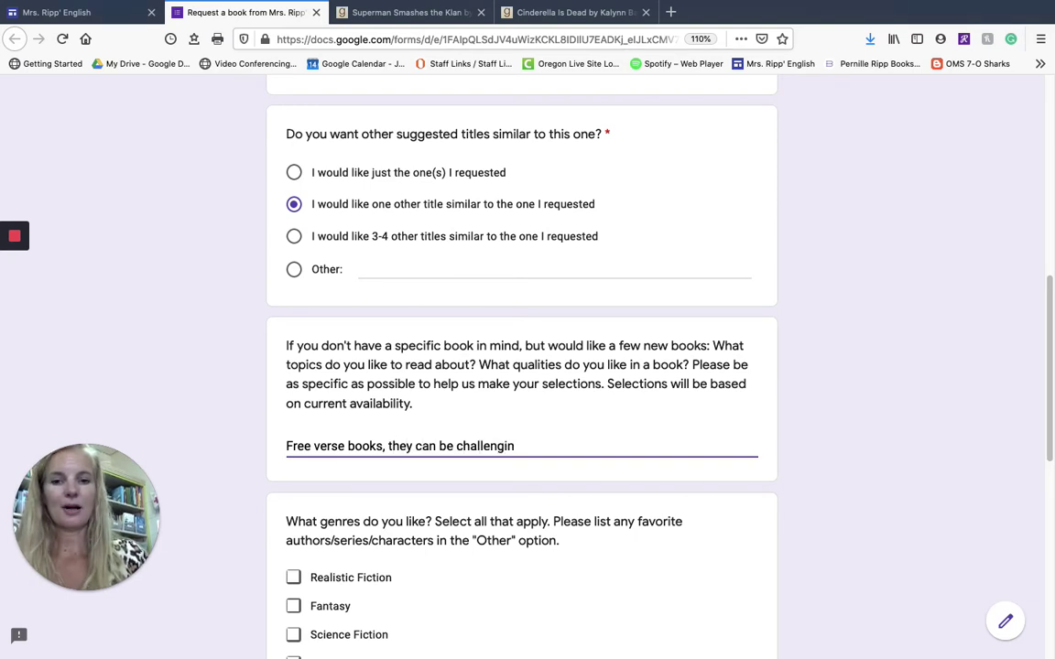
{"action": "type", "text": "g, realsitic"}
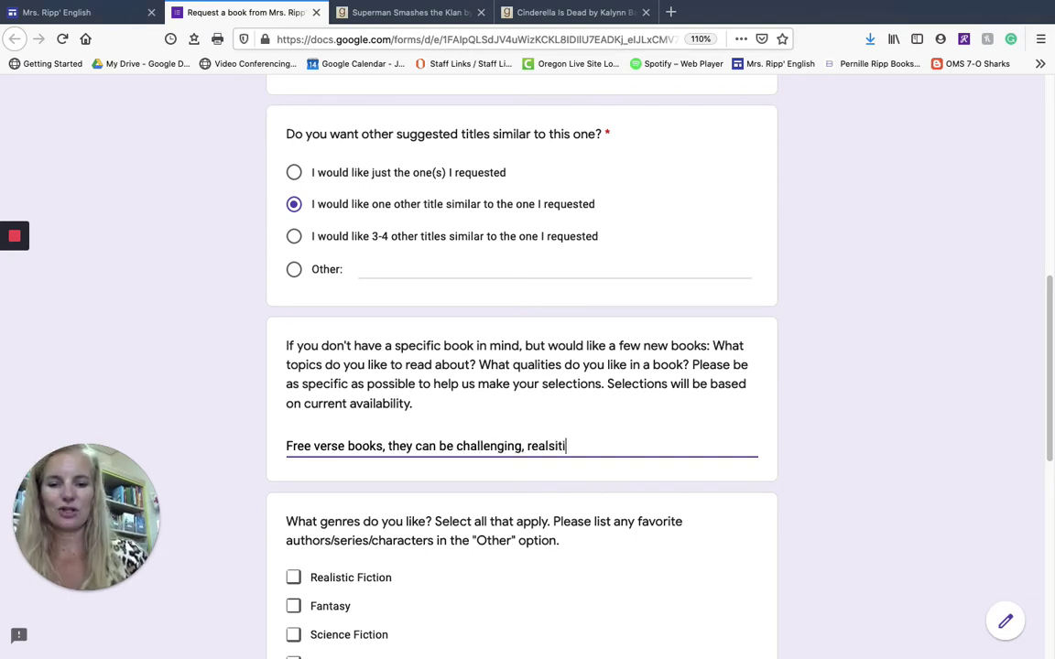
{"action": "key", "text": "BackSpace"}
{"action": "key", "text": "BackSpace"}
{"action": "key", "text": "BackSpace"}
{"action": "key", "text": "BackSpace"}
{"action": "key", "text": "BackSpace"}
{"action": "key", "text": "BackSpace"}
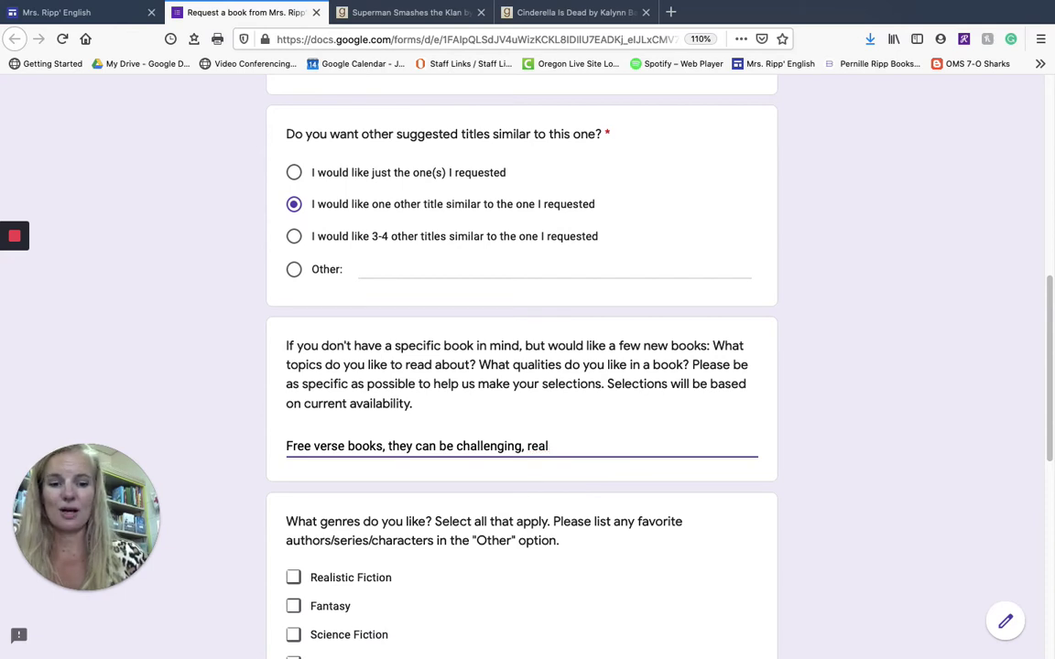
{"action": "type", "text": "istic fic"}
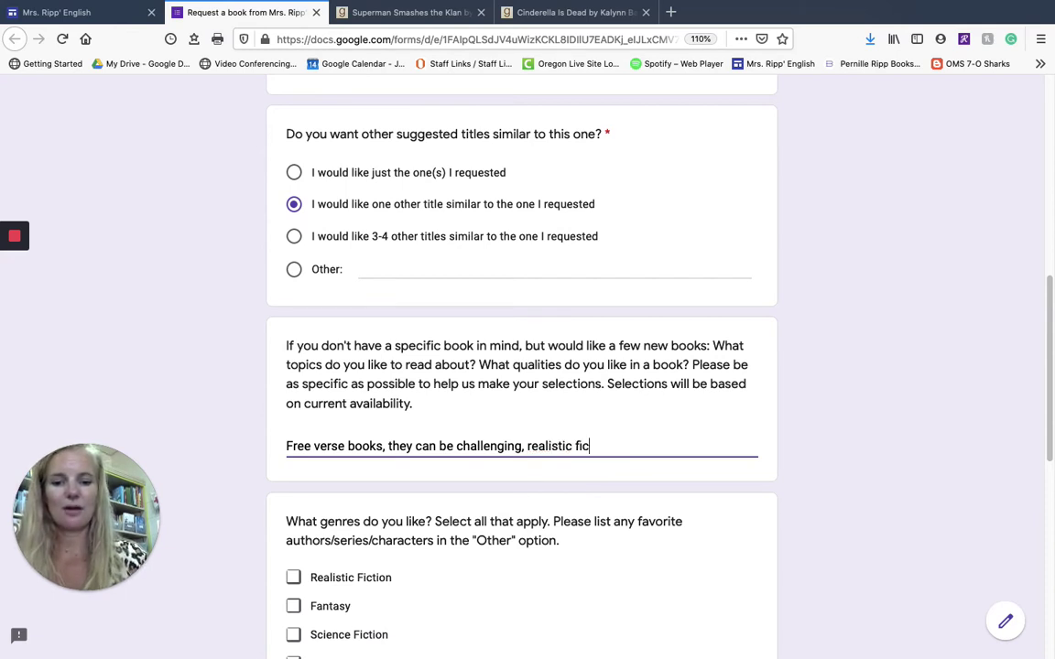
{"action": "type", "text": "tion but also"}
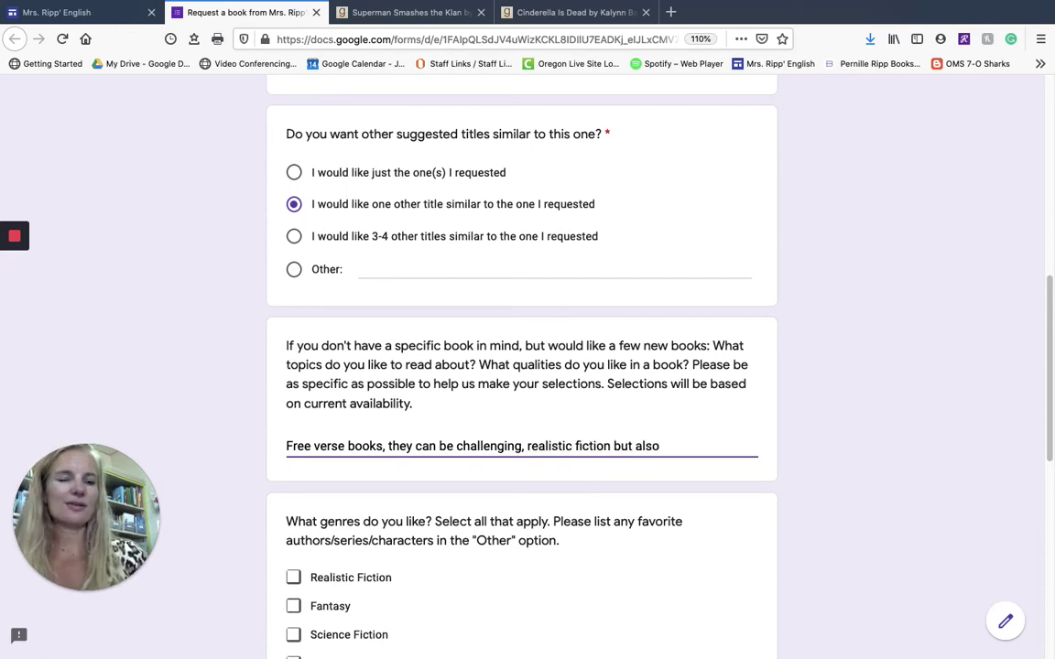
{"action": "type", "text": " some fantasy as long as"}
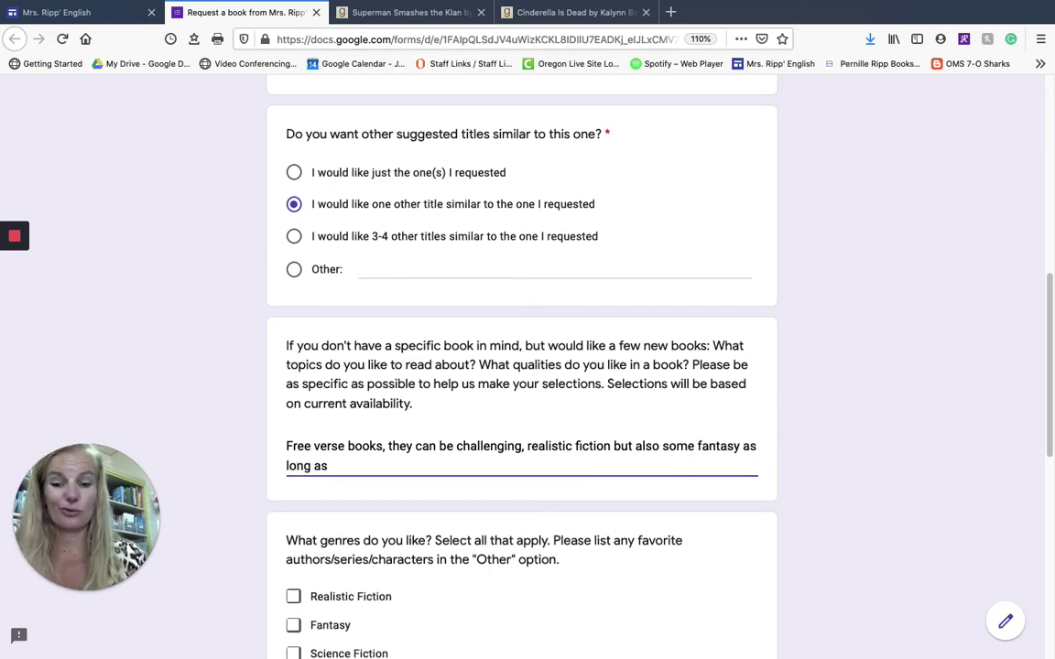
{"action": "type", "text": " doesn't ha"}
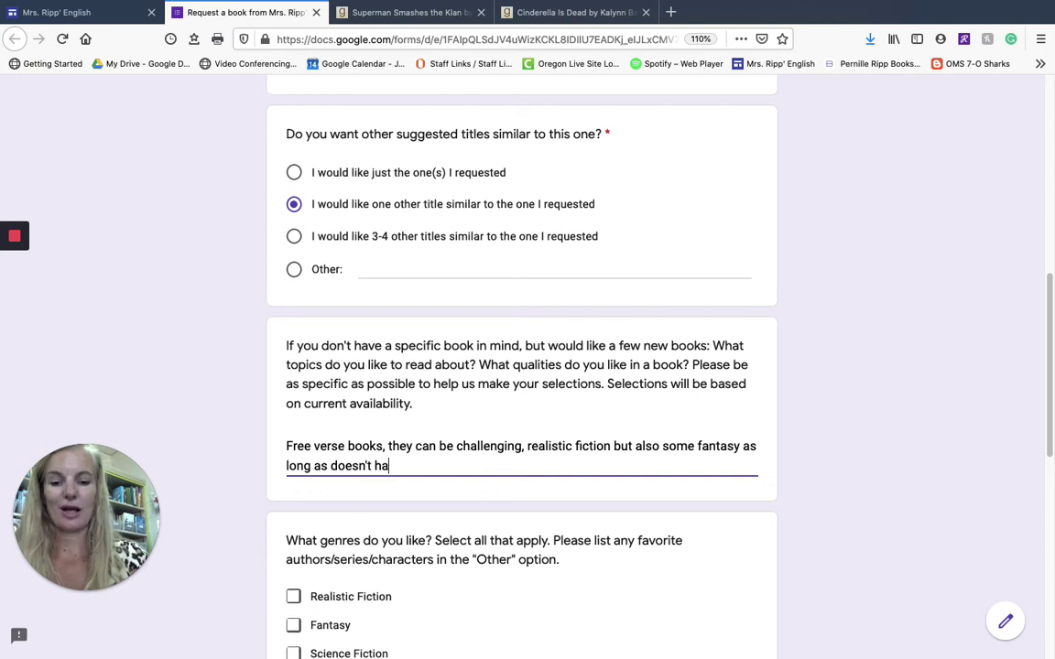
{"action": "type", "text": "ve to do with"}
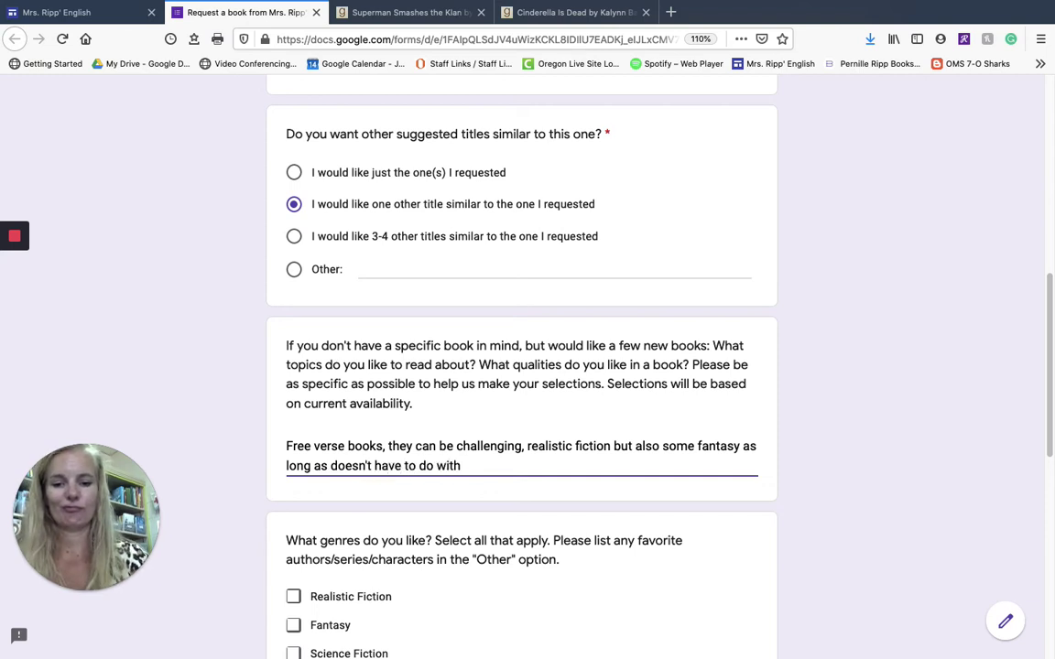
{"action": "type", "text": " dragon."}
{"action": "scroll", "coordinate": [470, 444], "scroll_direction": "down", "scroll_amount": 3}
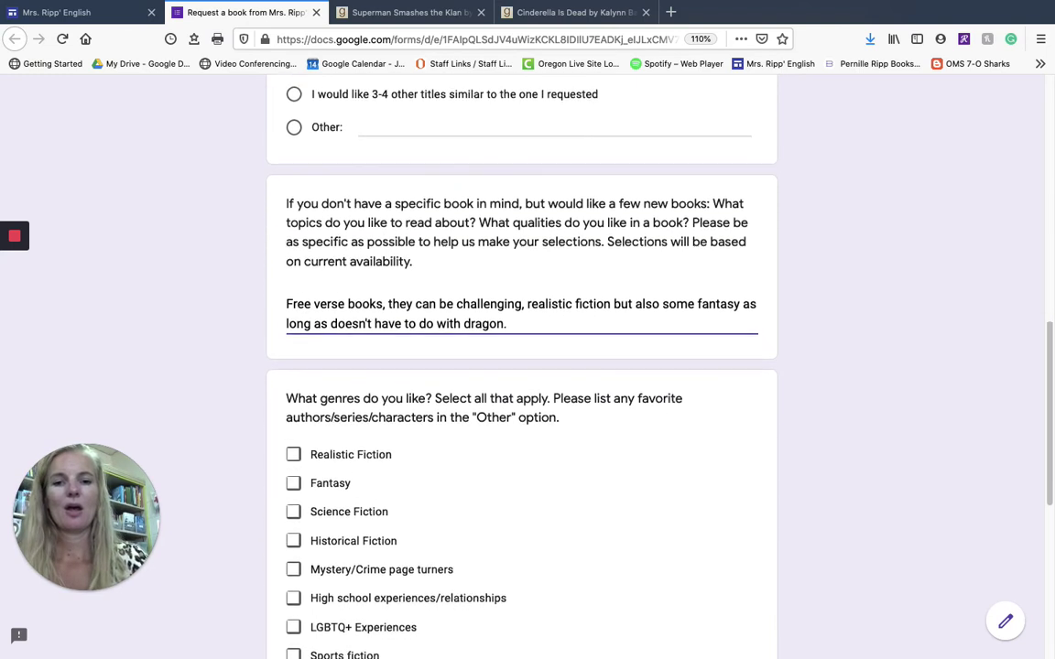
{"action": "type", "text": "s."}
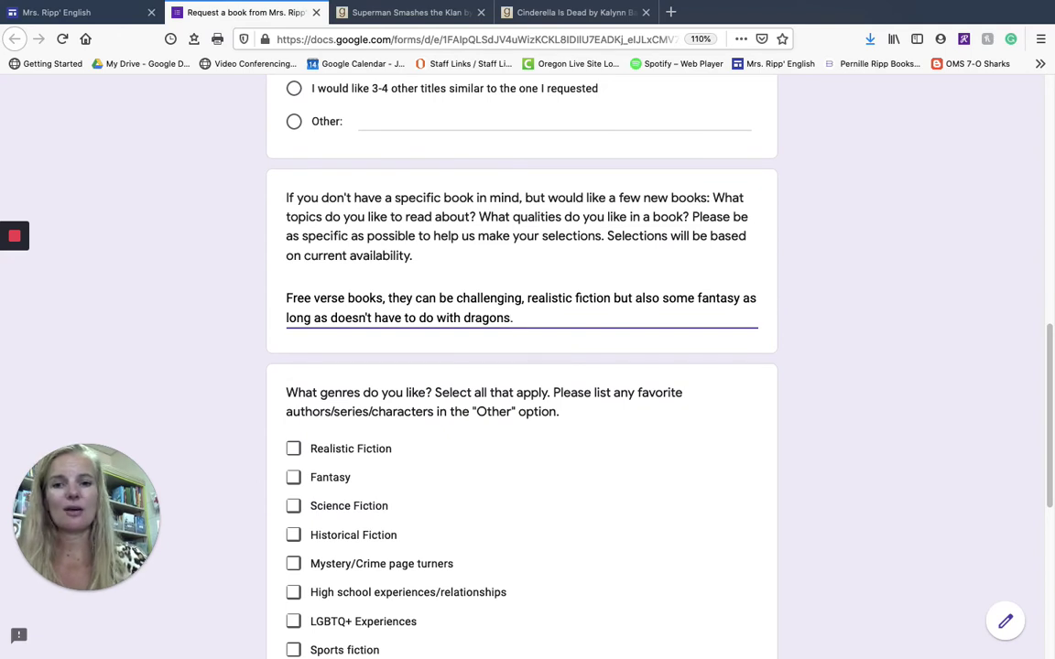
Select the genres Realistic Fiction, Fantasy, Science Fiction, High school experiences/relationships, LGBTQ+ Experiences, Graphic Novels and Free verse
{"action": "left_click", "coordinate": [346, 506]}
{"action": "left_click", "coordinate": [307, 453]}
{"action": "scroll", "coordinate": [382, 464], "scroll_direction": "down", "scroll_amount": 2}
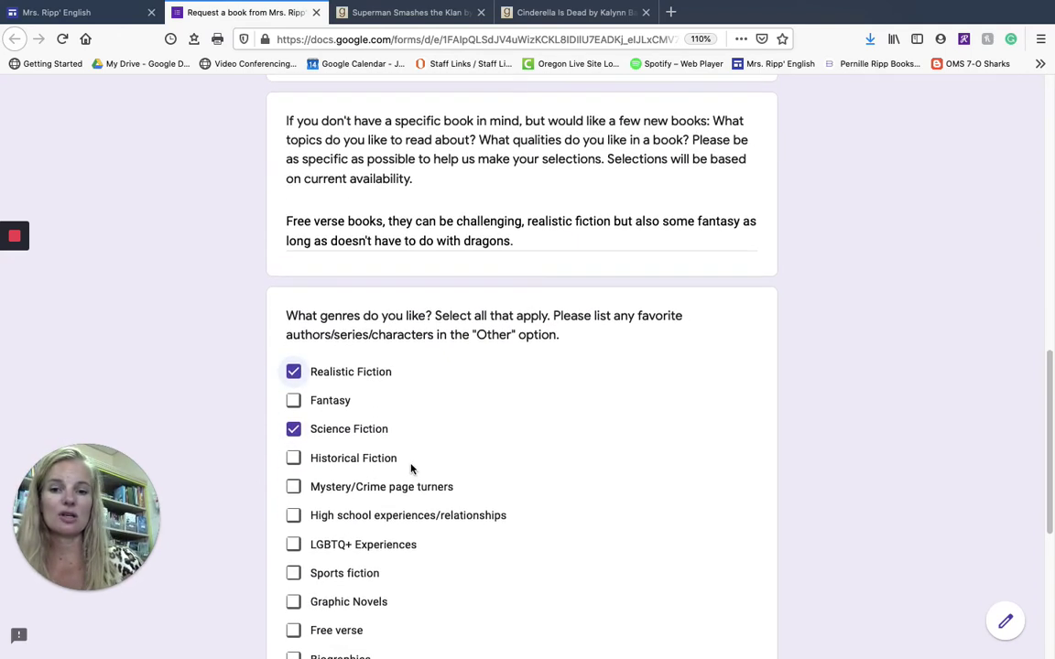
{"action": "left_click", "coordinate": [293, 400]}
{"action": "scroll", "coordinate": [471, 443], "scroll_direction": "down", "scroll_amount": 3}
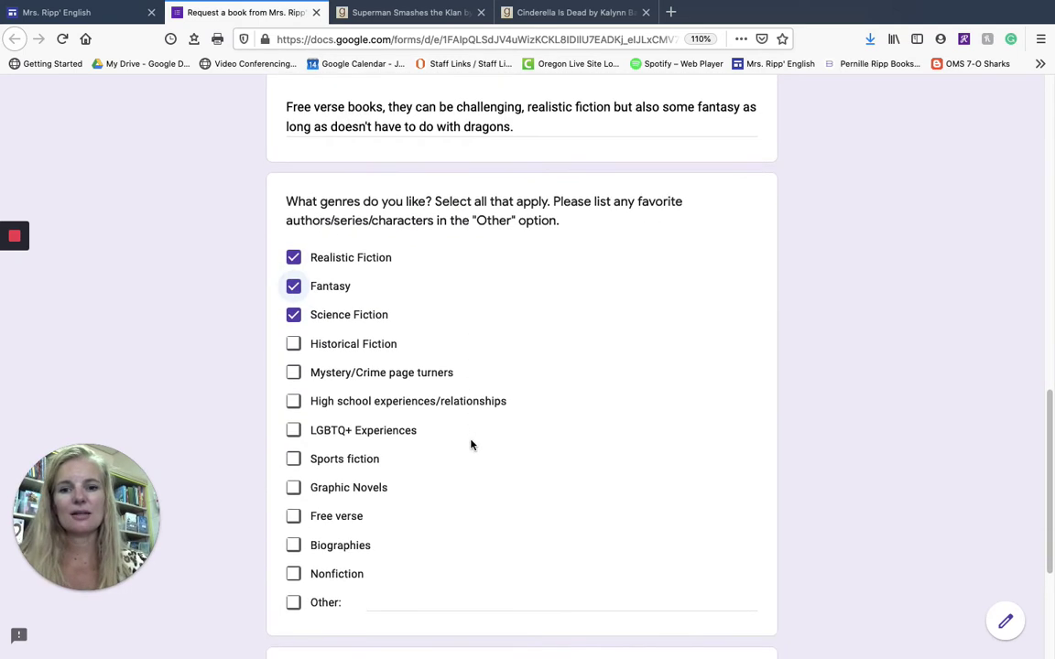
{"action": "left_click", "coordinate": [294, 404]}
{"action": "left_click", "coordinate": [294, 431]}
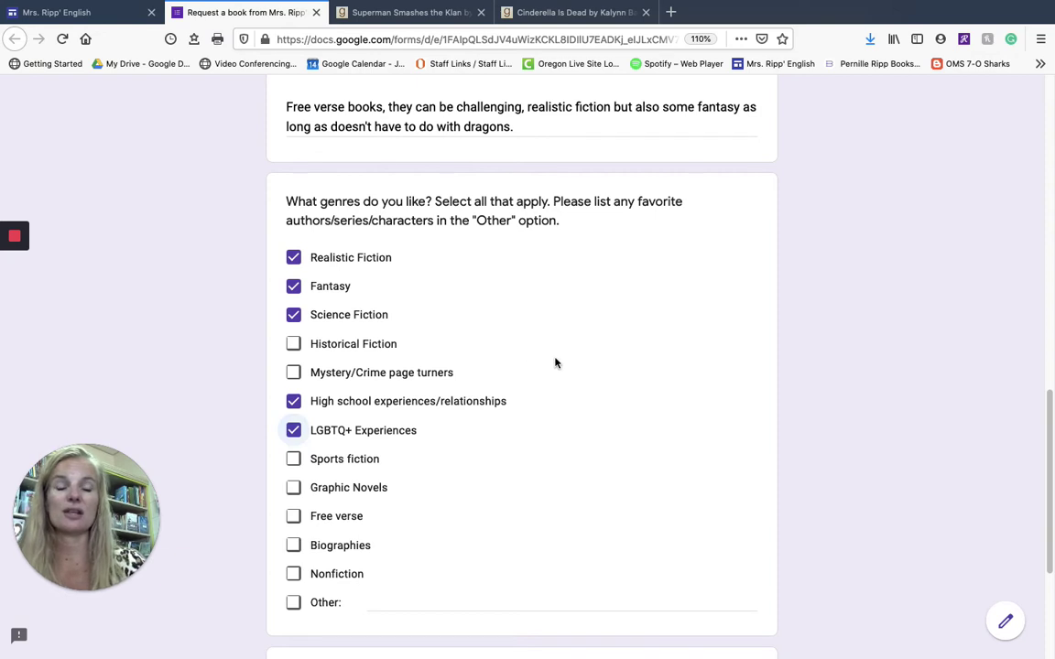
{"action": "left_click", "coordinate": [293, 490]}
{"action": "left_click", "coordinate": [294, 517]}
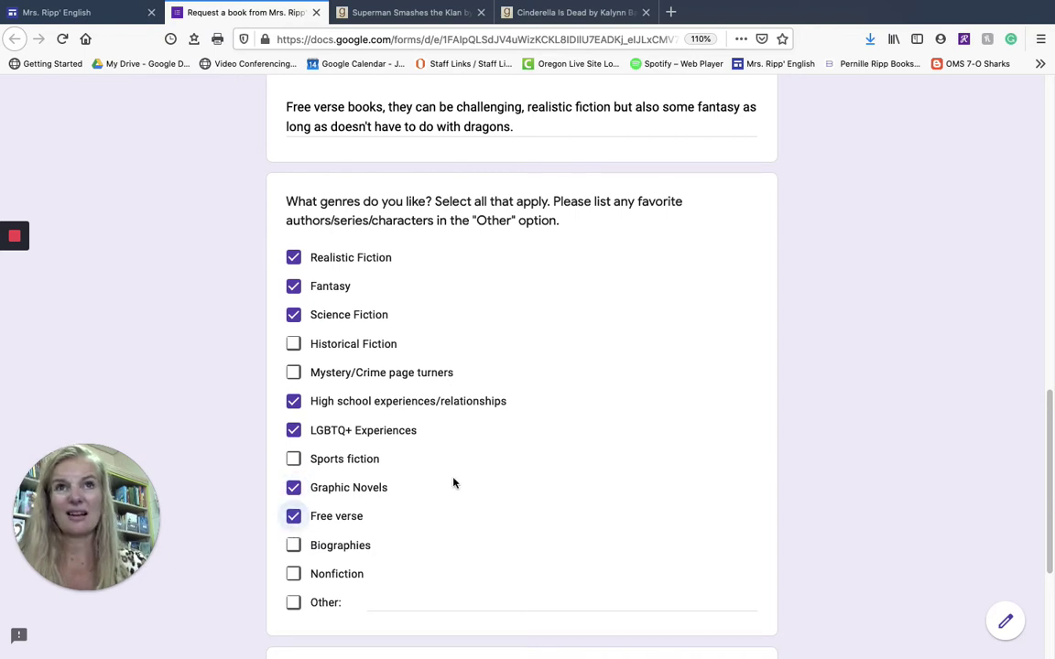
Answer the question about recently enjoyed books with "I don't know, I can't think of any" and submit the request form
{"action": "scroll", "coordinate": [453, 478], "scroll_direction": "down", "scroll_amount": 2}
{"action": "scroll", "coordinate": [453, 478], "scroll_direction": "down", "scroll_amount": 2}
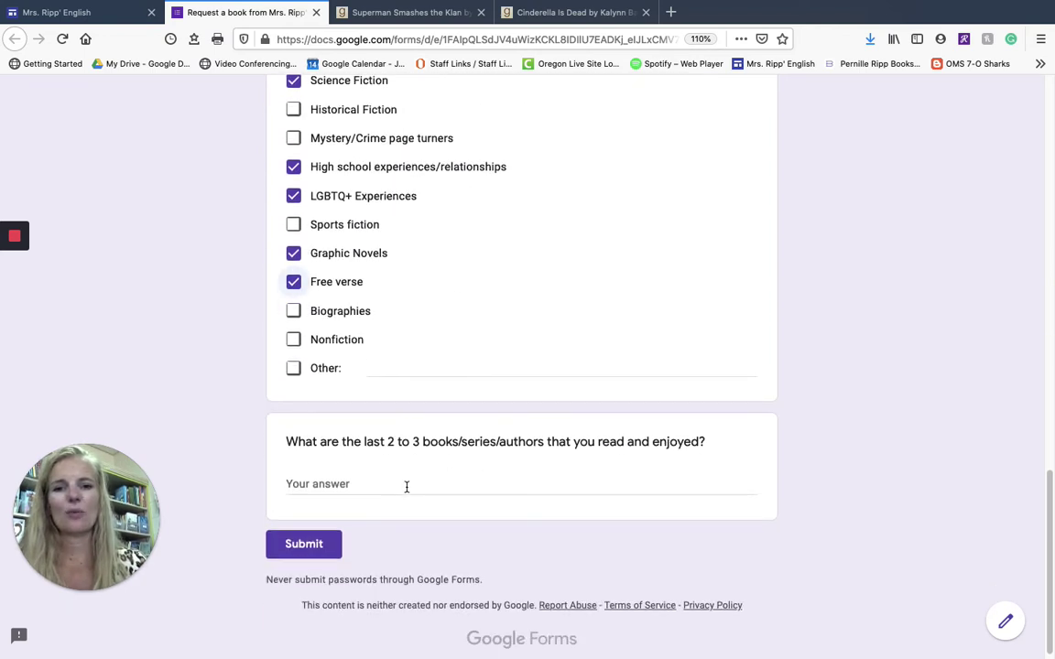
{"action": "left_click", "coordinate": [406, 487]}
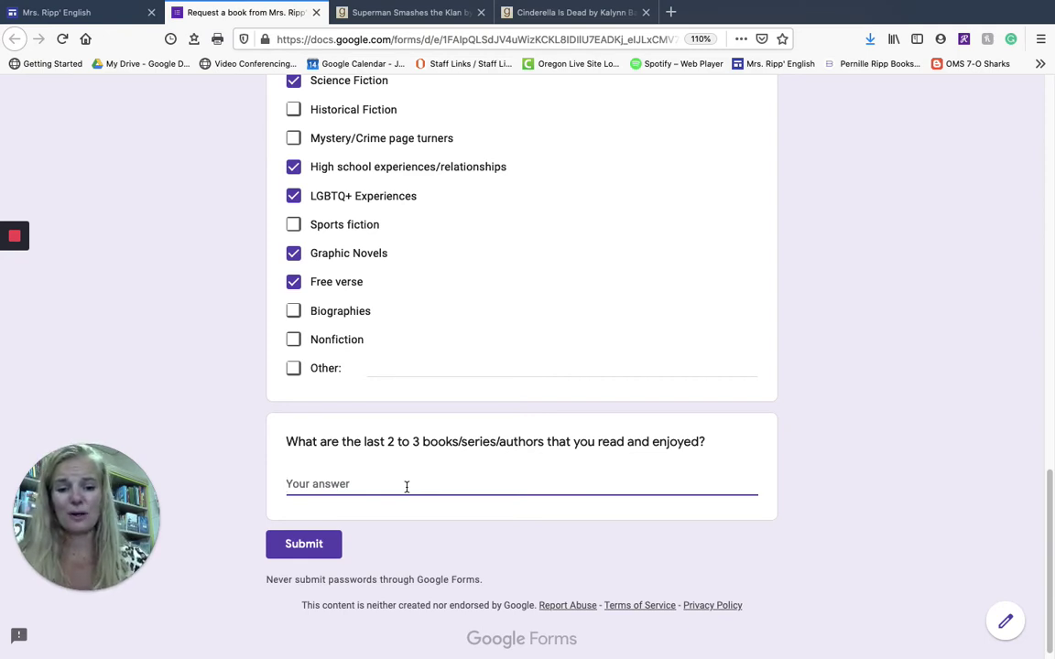
{"action": "type", "text": "I don't know, I can't think of any"}
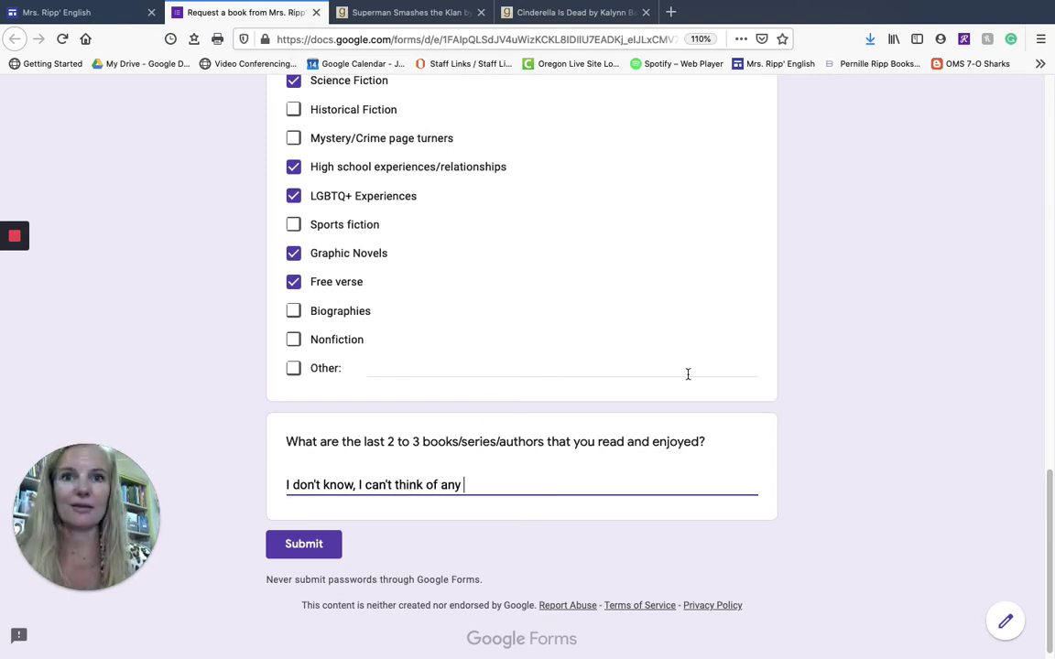
{"action": "left_click", "coordinate": [283, 555]}
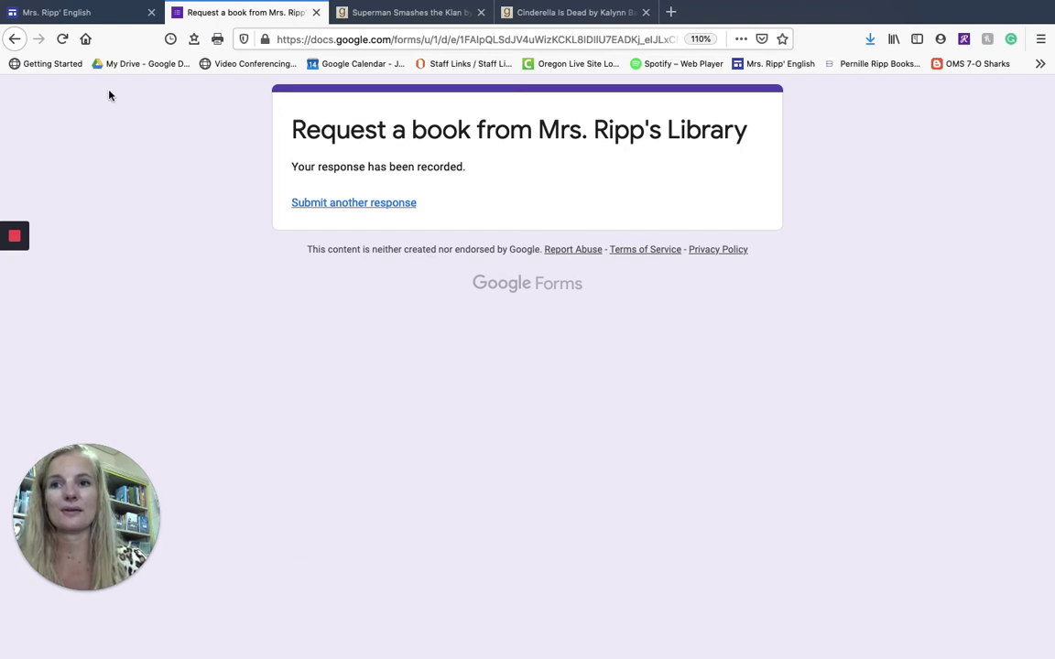
Return to the class website's hub, view its Bell Schedule and School Info slides, and go back to the hub's main slide
{"action": "left_click", "coordinate": [71, 11]}
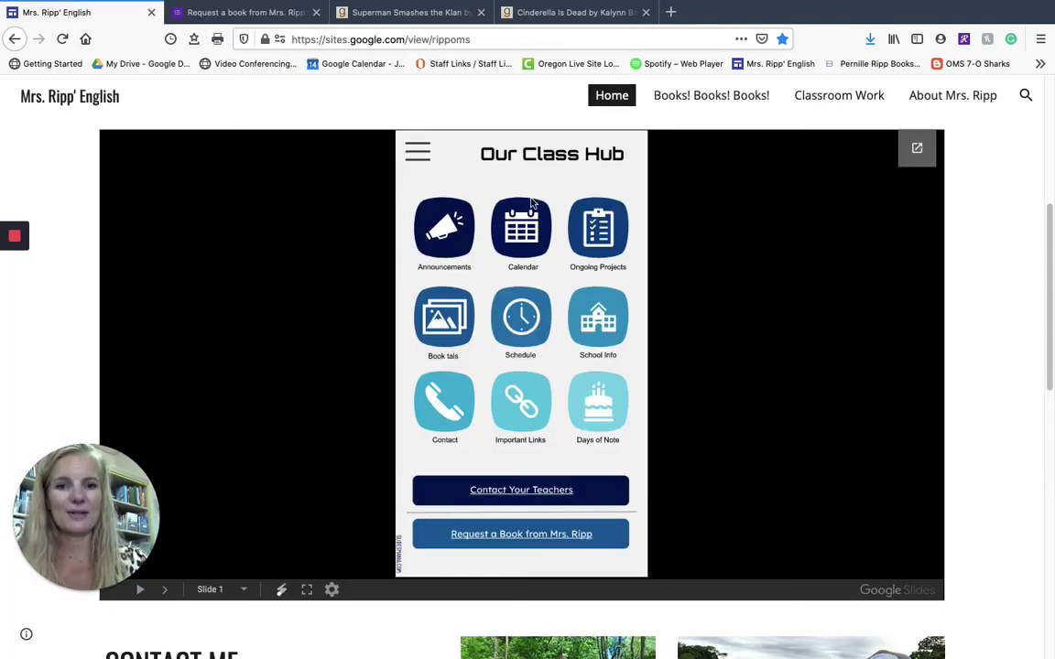
{"action": "left_click", "coordinate": [522, 320]}
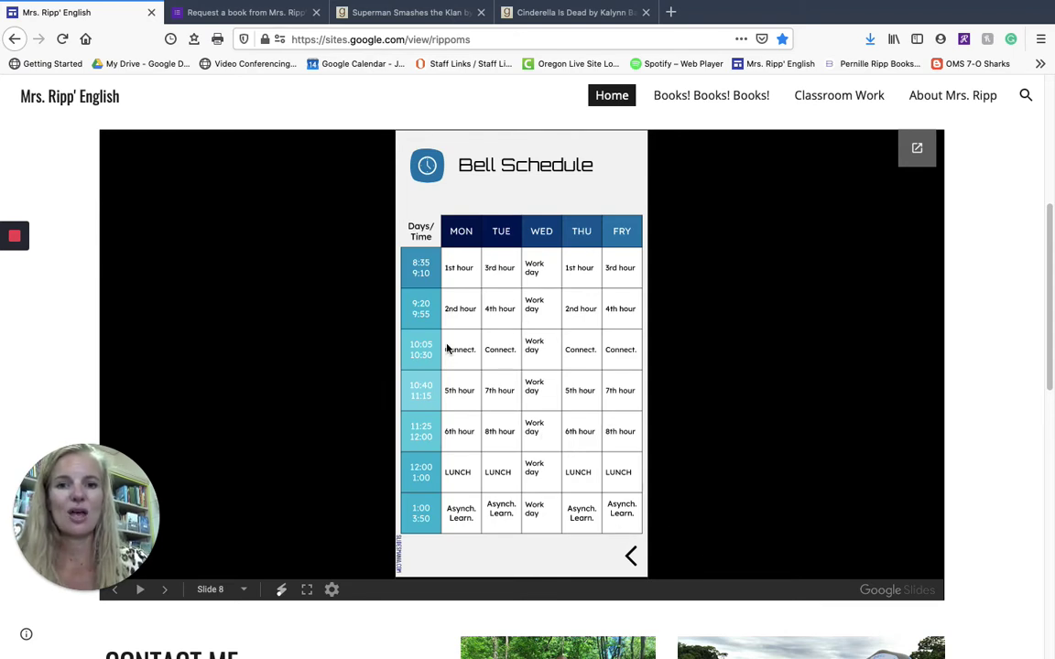
{"action": "left_click", "coordinate": [630, 558]}
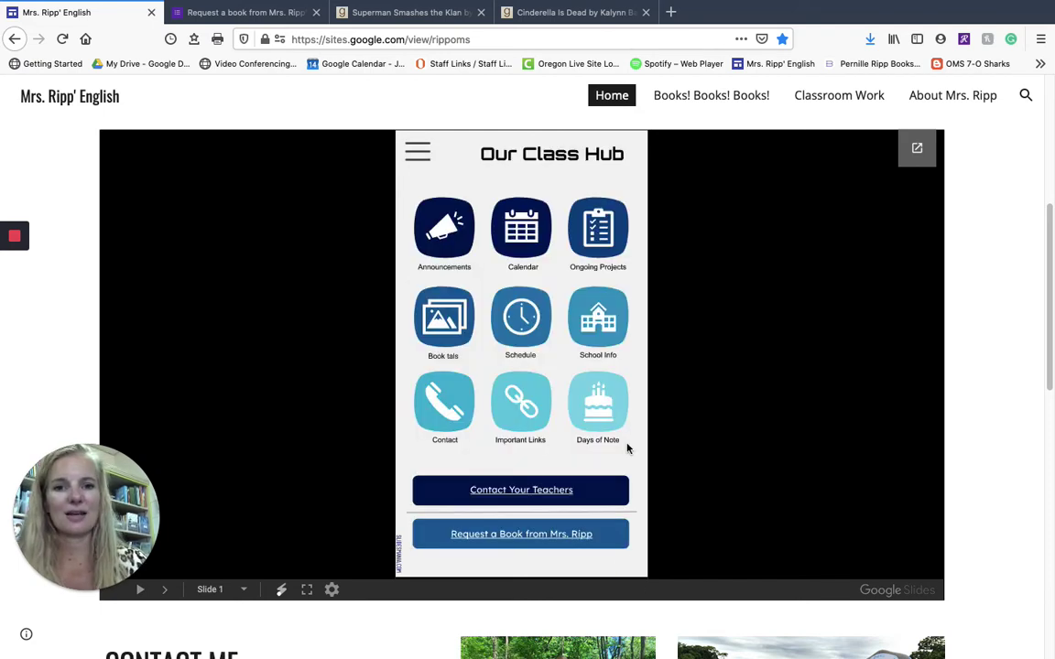
{"action": "left_click", "coordinate": [600, 332]}
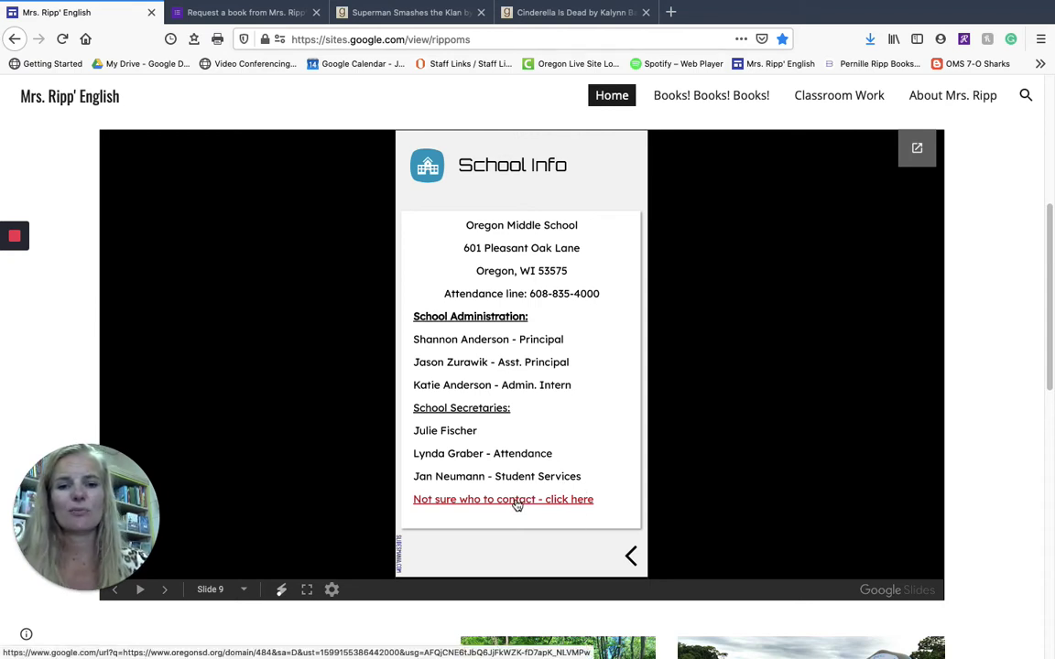
{"action": "left_click", "coordinate": [630, 557]}
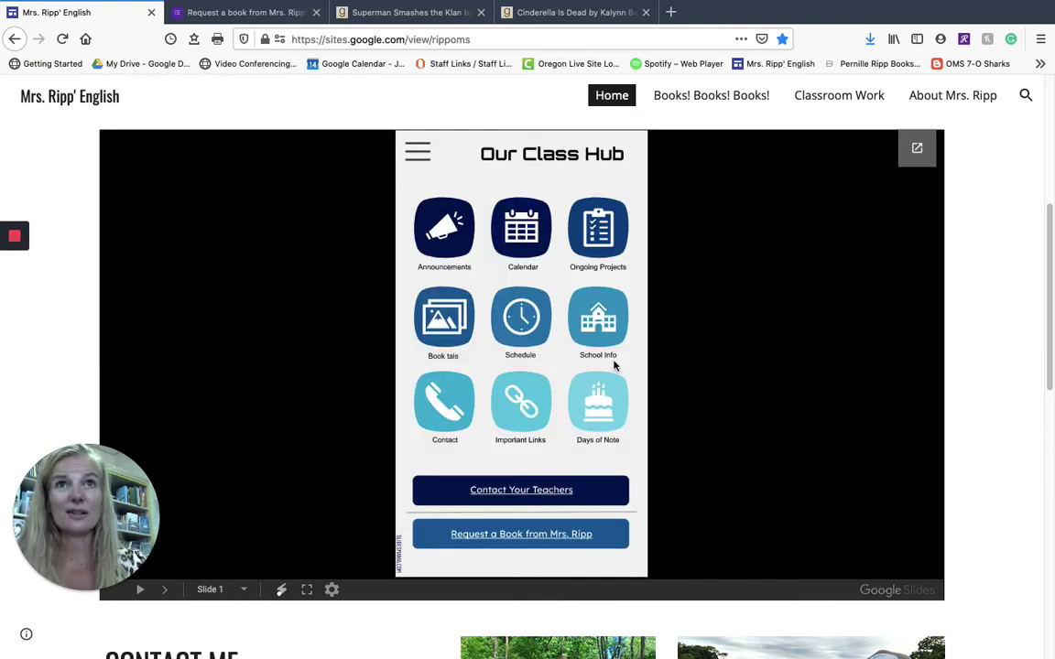
View the contact slides for both teachers in the class hub and return to the main slide
{"action": "left_click", "coordinate": [433, 409]}
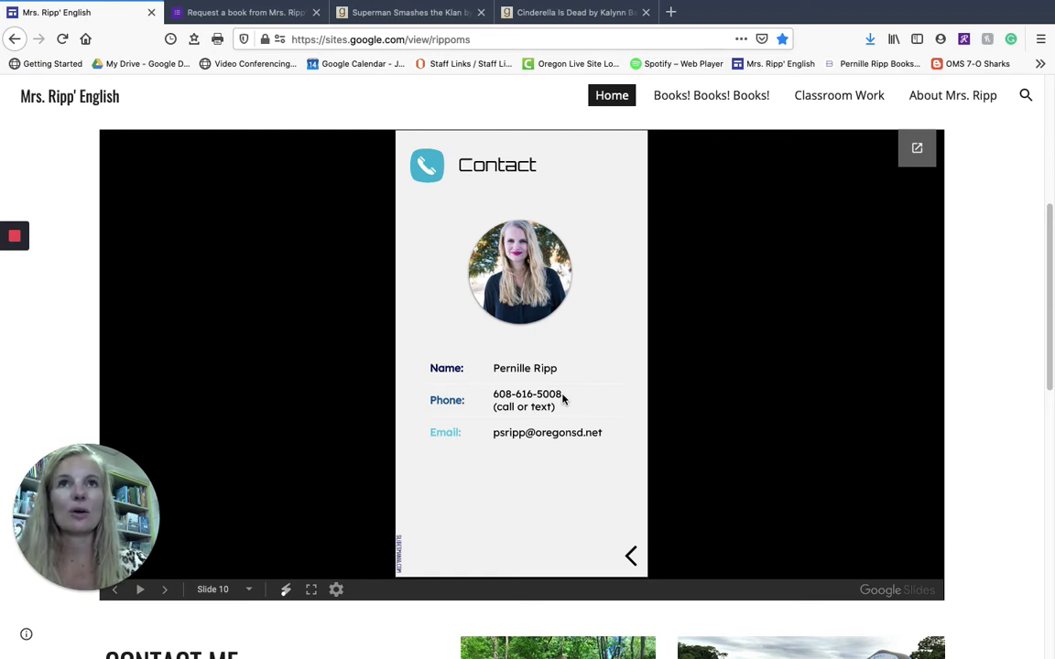
{"action": "left_click", "coordinate": [631, 557]}
{"action": "left_click", "coordinate": [443, 409]}
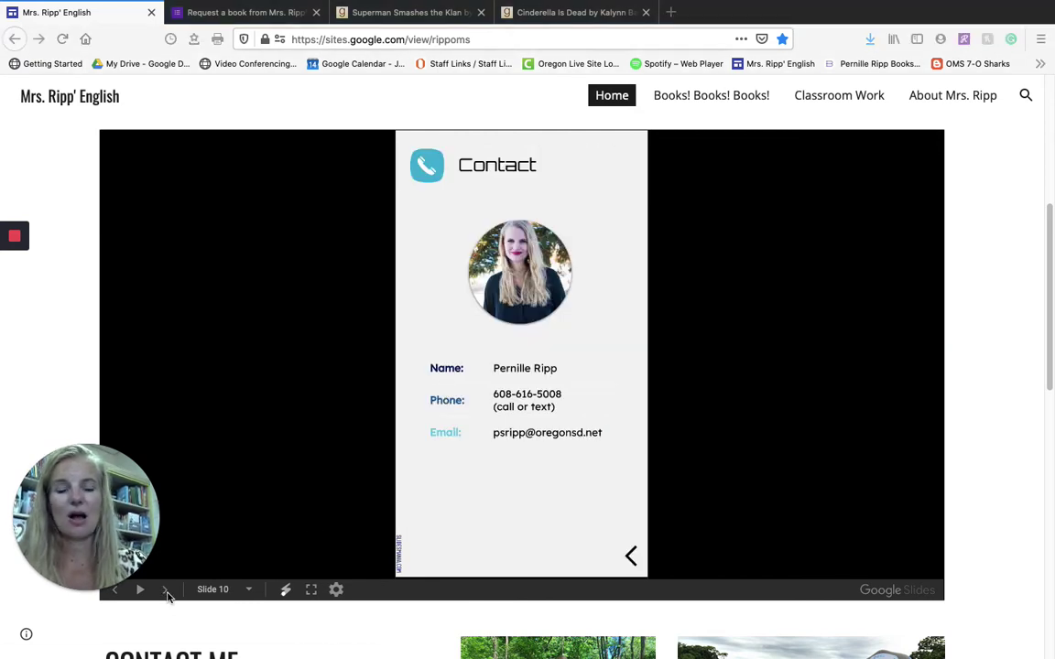
{"action": "left_click", "coordinate": [167, 595]}
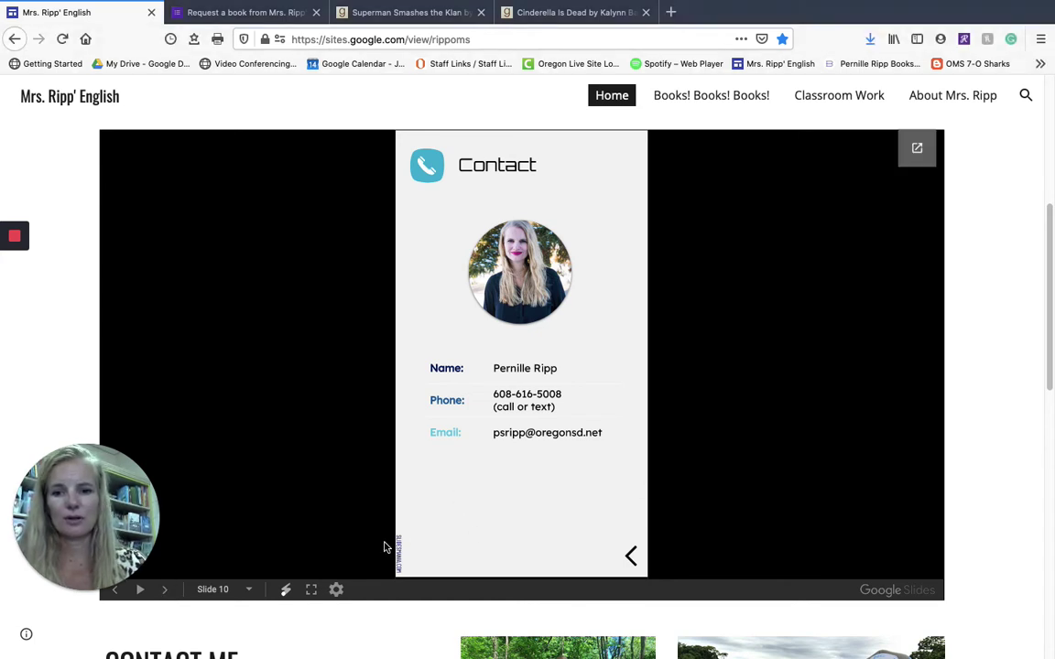
{"action": "left_click", "coordinate": [165, 591]}
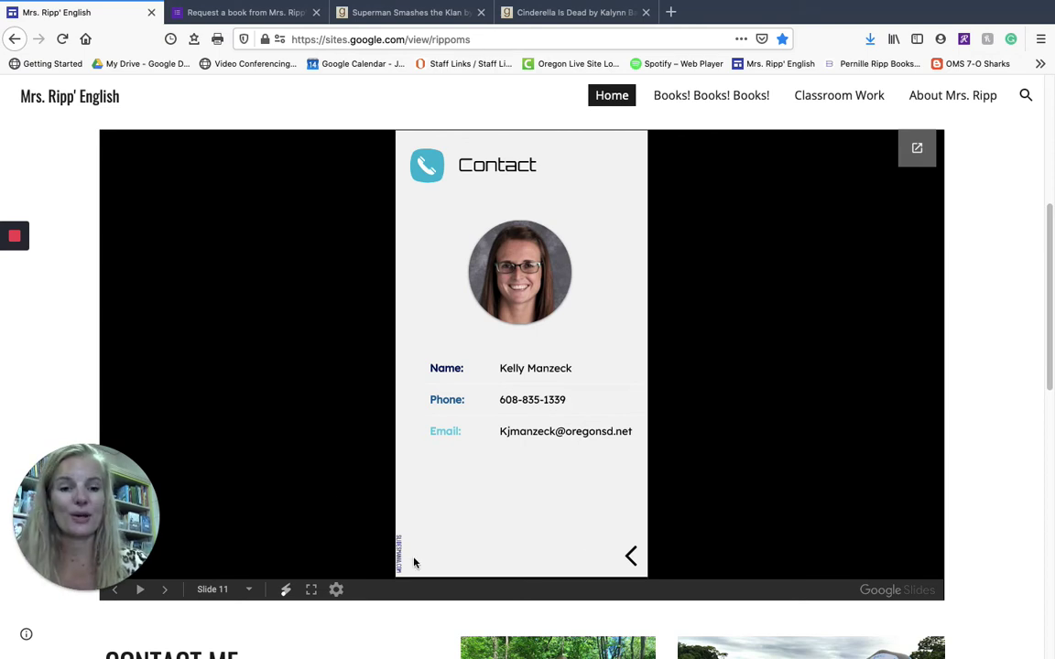
{"action": "left_click", "coordinate": [631, 559]}
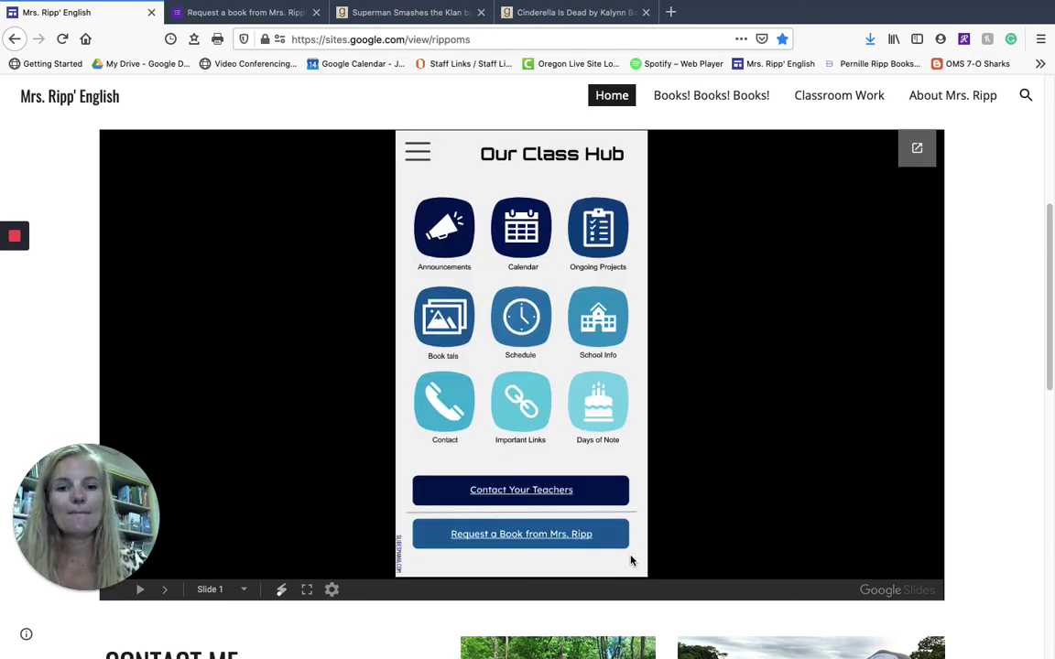
View the hub's Important Links slide and the first two pages of Days of Note
{"action": "left_click", "coordinate": [513, 404]}
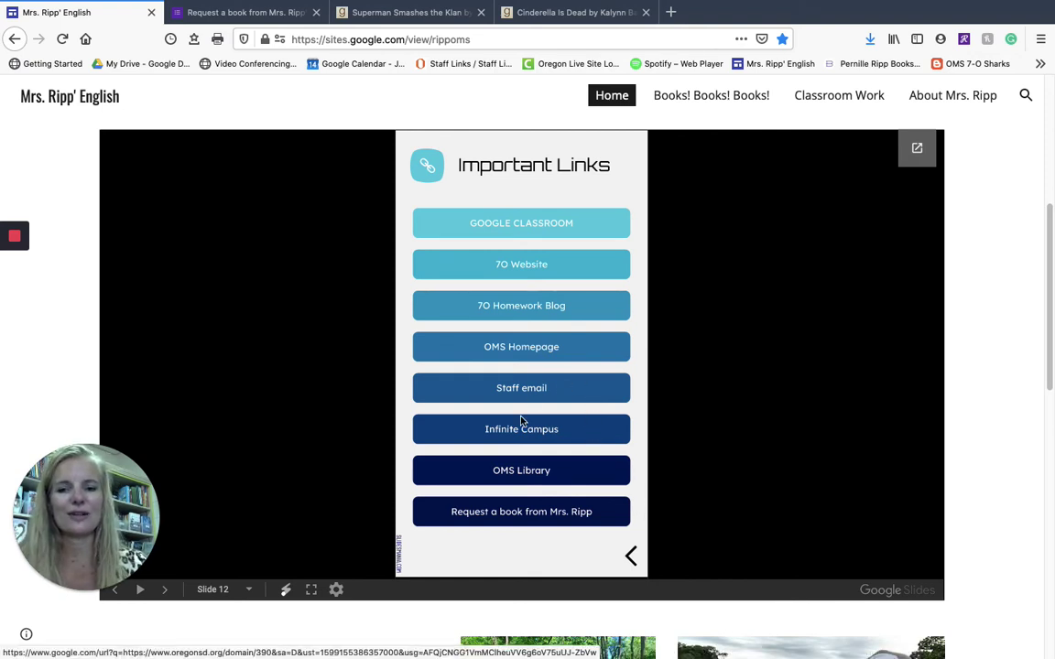
{"action": "left_click", "coordinate": [630, 554]}
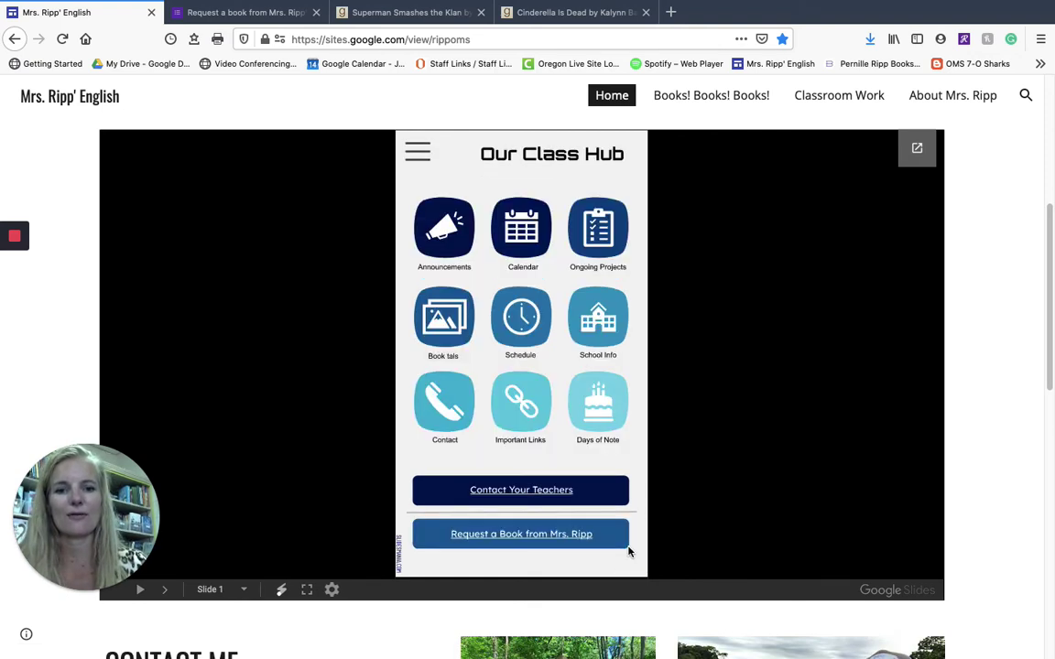
{"action": "left_click", "coordinate": [602, 407]}
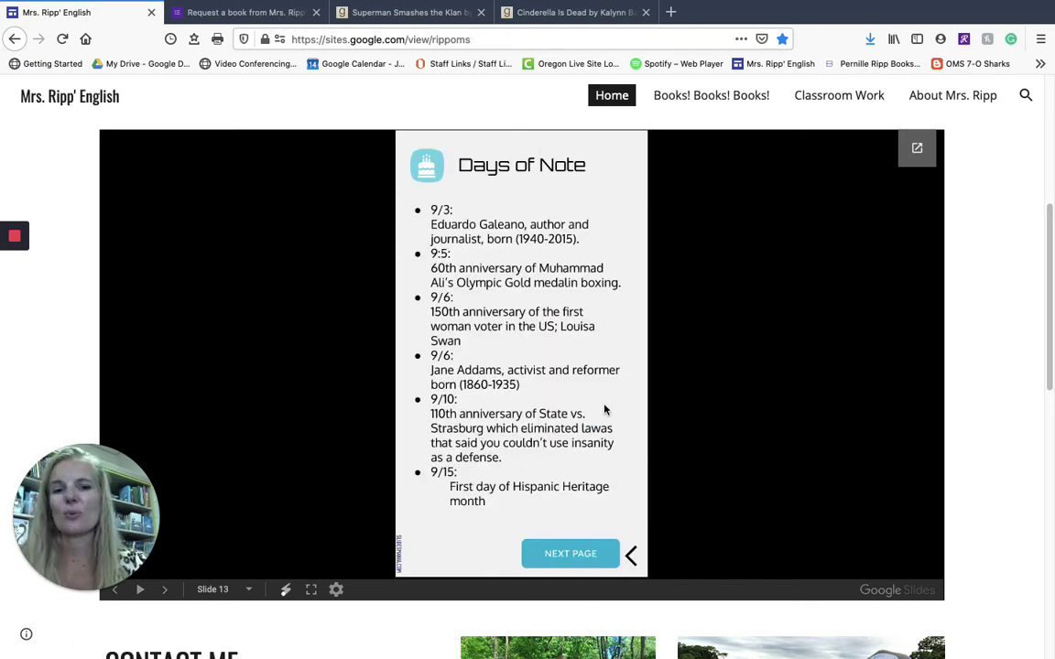
{"action": "left_click", "coordinate": [545, 567]}
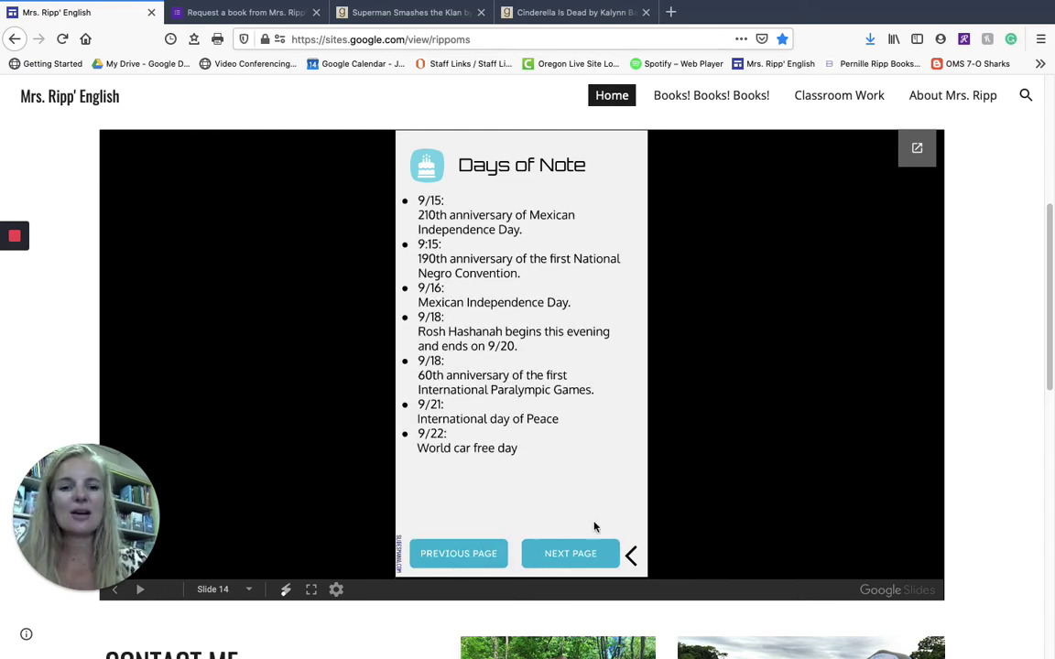
Review the home page's Contact Me section and the OMS Virtual Schedule below the class hub
{"action": "scroll", "coordinate": [744, 450], "scroll_direction": "down", "scroll_amount": 1}
{"action": "scroll", "coordinate": [743, 451], "scroll_direction": "down", "scroll_amount": 5}
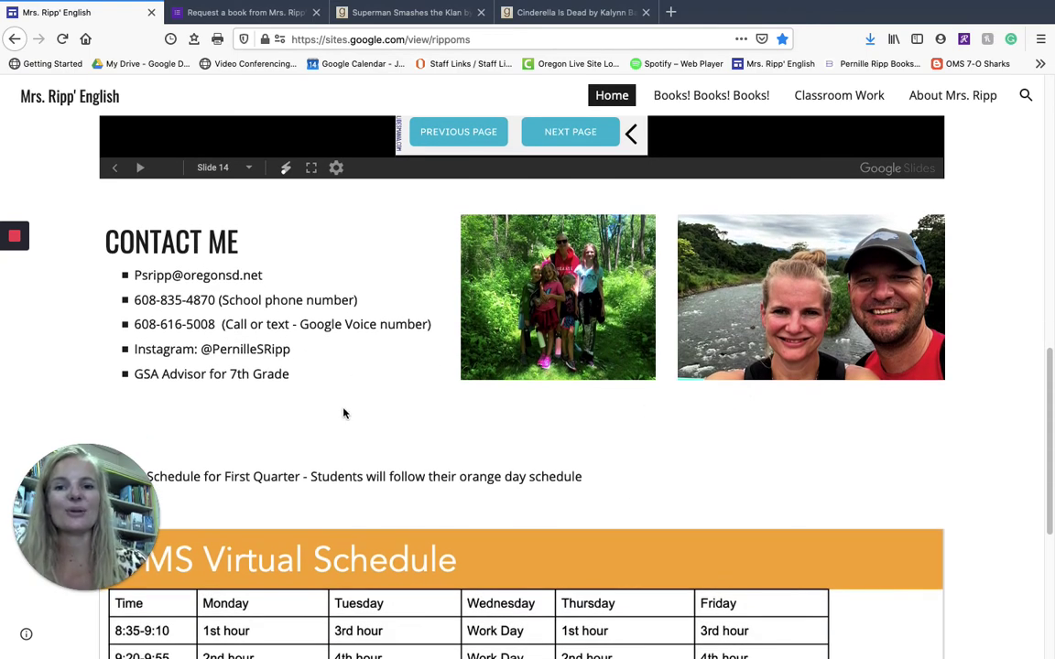
{"action": "scroll", "coordinate": [344, 412], "scroll_direction": "down", "scroll_amount": 1}
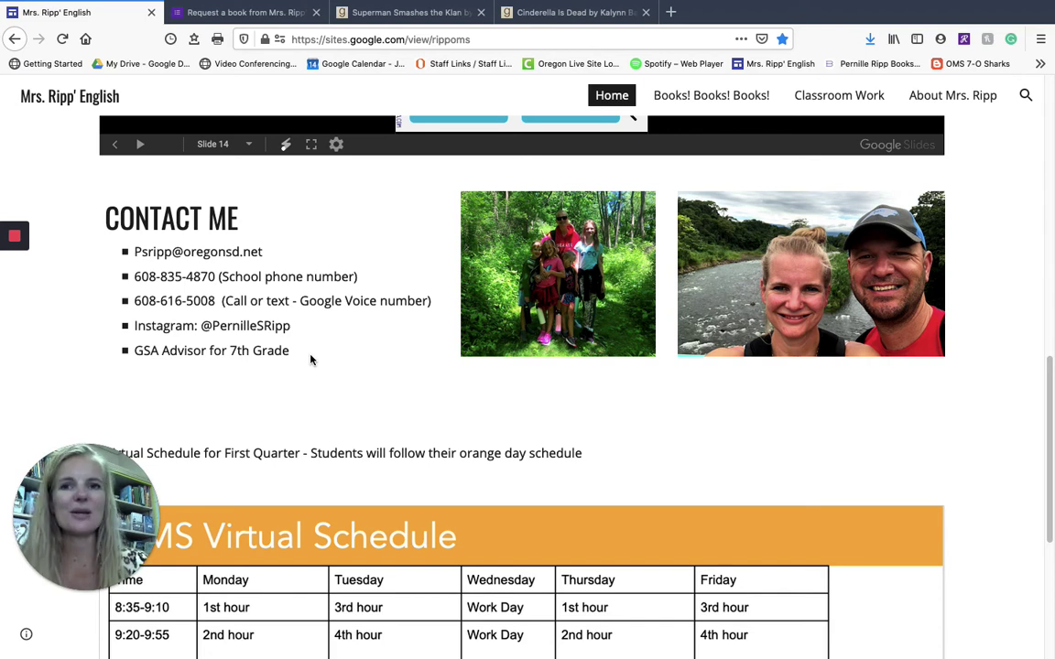
{"action": "scroll", "coordinate": [311, 360], "scroll_direction": "down", "scroll_amount": 2}
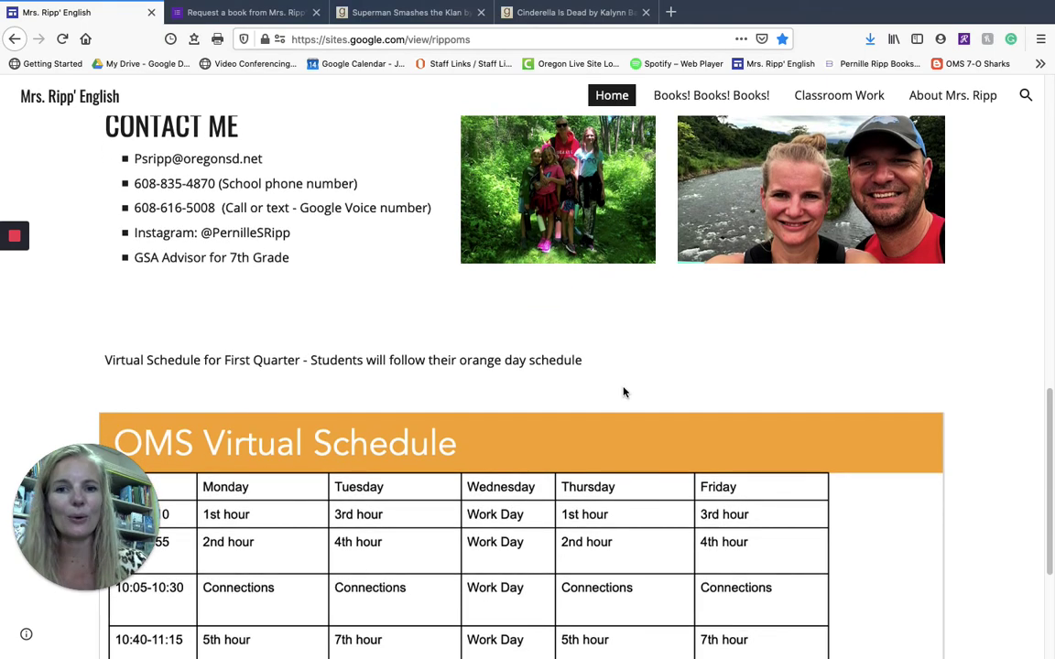
{"action": "scroll", "coordinate": [624, 393], "scroll_direction": "down", "scroll_amount": 4}
{"action": "scroll", "coordinate": [448, 485], "scroll_direction": "down", "scroll_amount": 1}
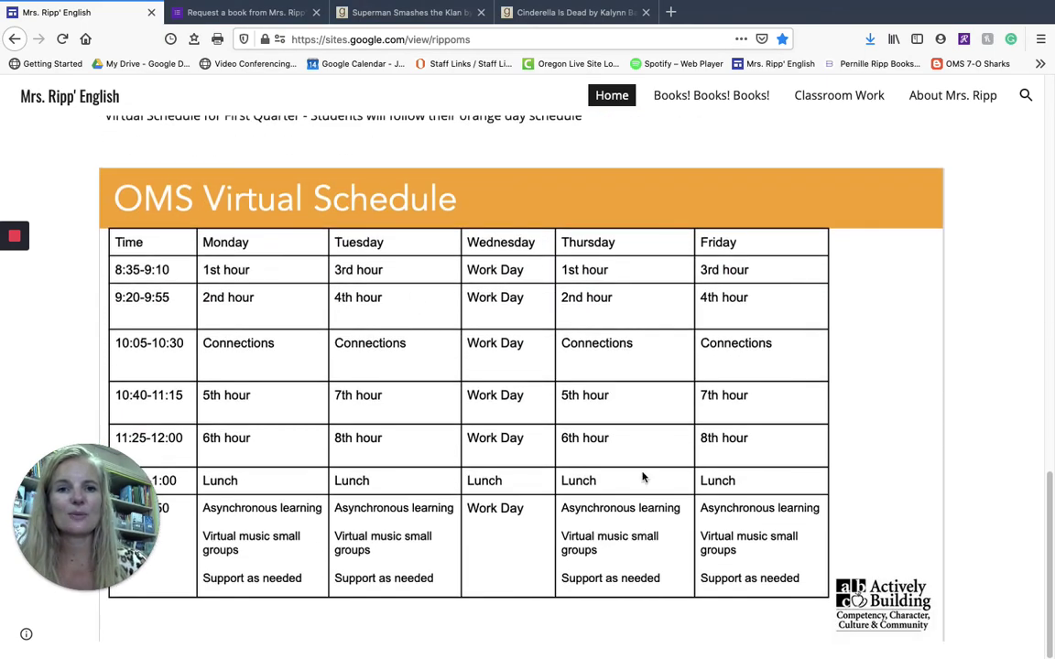
{"action": "scroll", "coordinate": [515, 288], "scroll_direction": "up", "scroll_amount": 2}
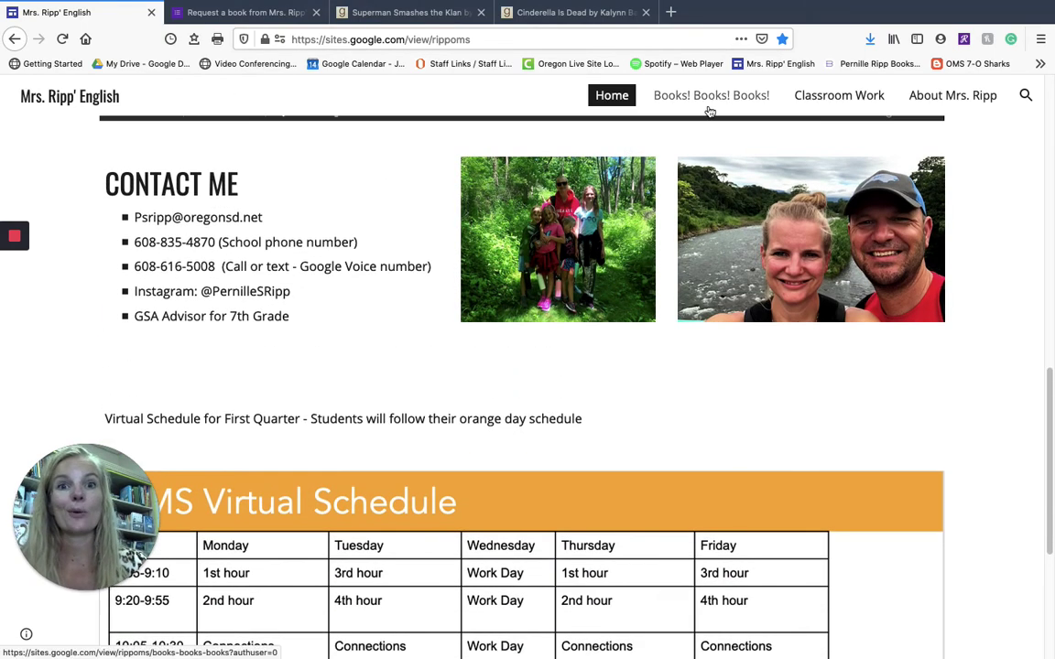
Open the site's Books! Books! Books! page and follow its link to the teacher's Instagram profile
{"action": "left_click", "coordinate": [680, 100]}
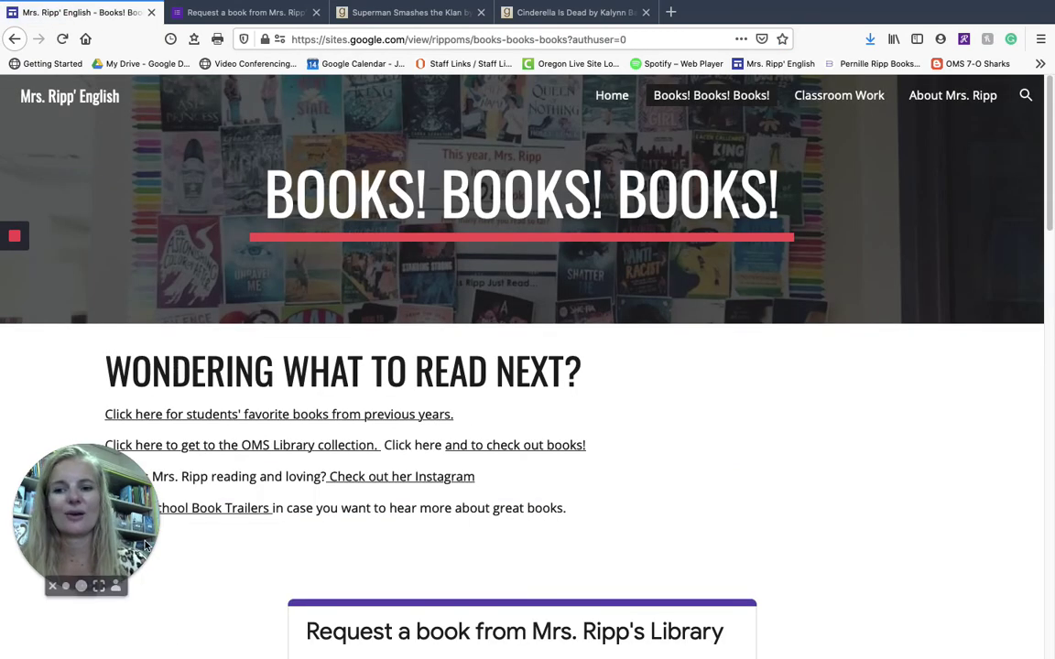
{"action": "left_click_drag", "start_coordinate": [134, 521], "coordinate": [854, 425]}
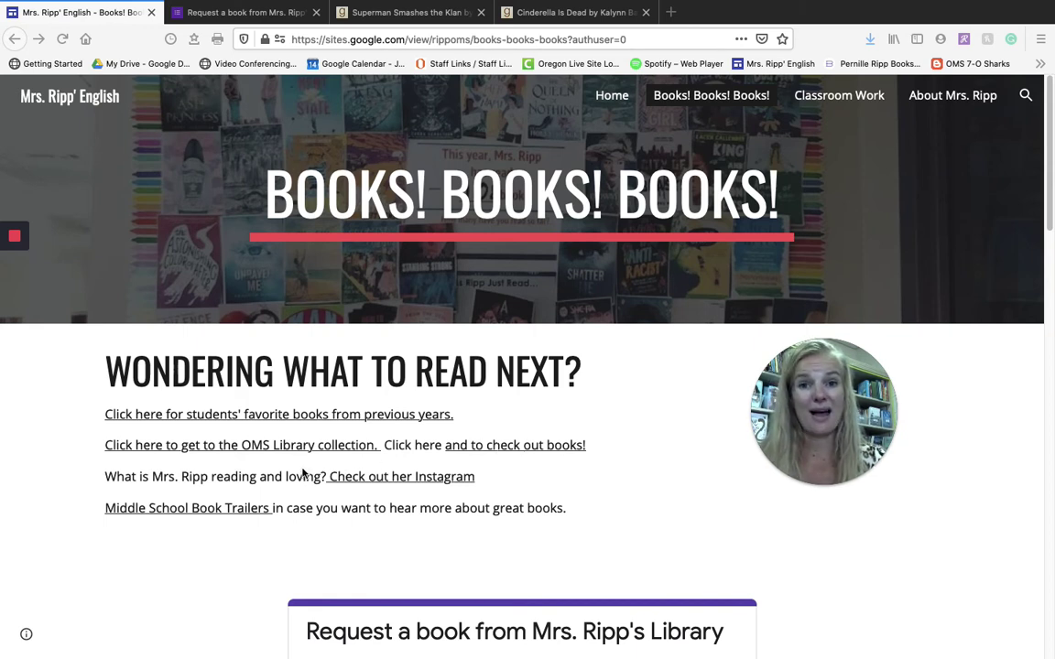
{"action": "left_click", "coordinate": [371, 482]}
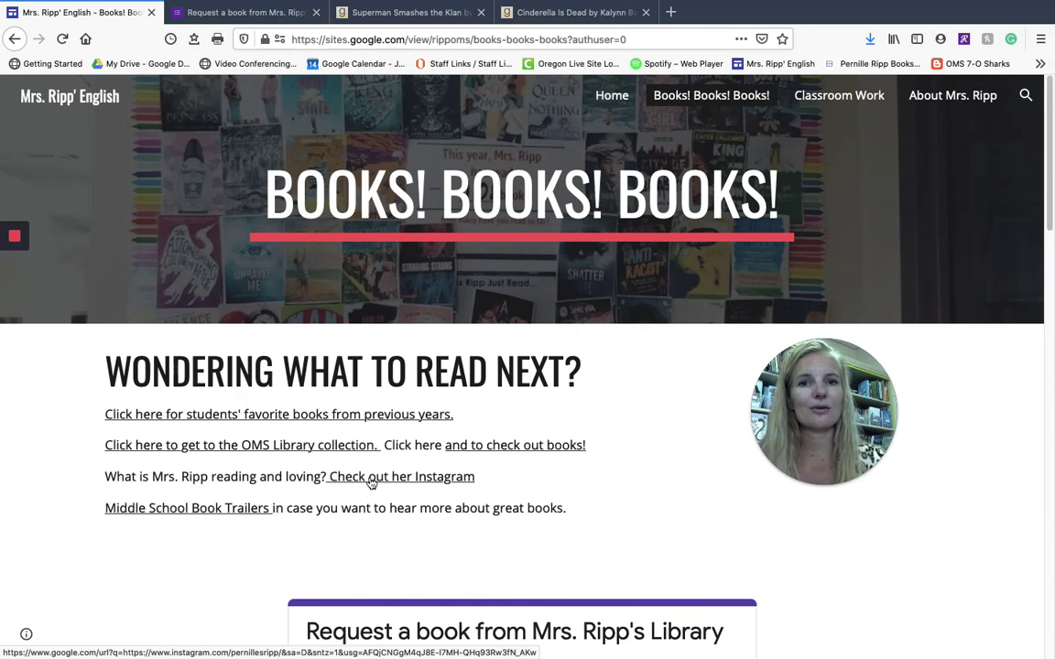
{"action": "left_click", "coordinate": [370, 477]}
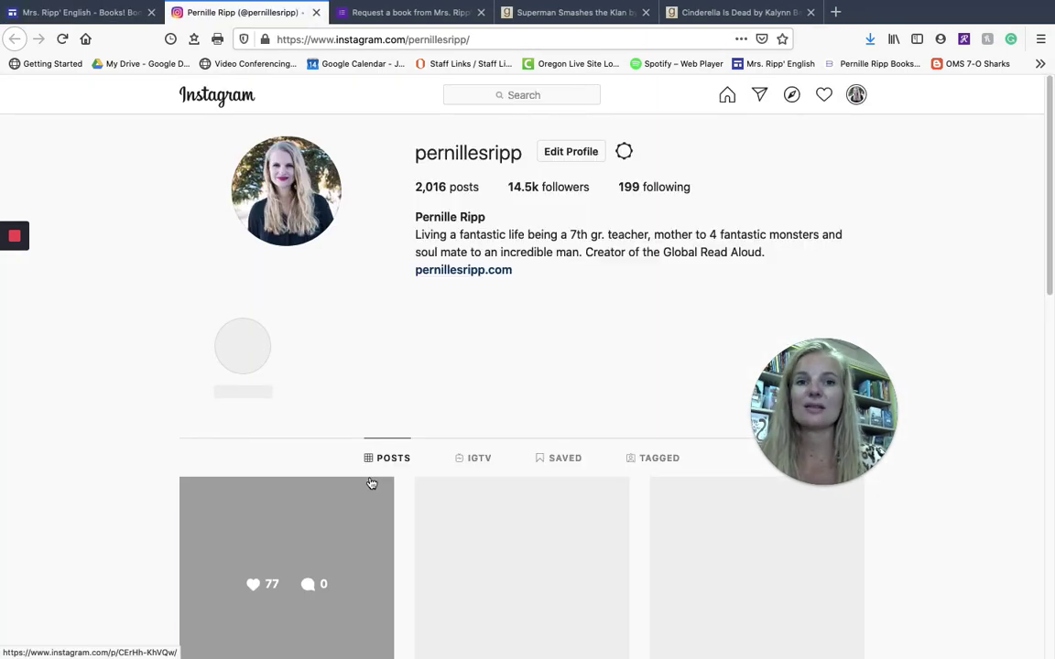
Browse the book posts on the teacher's Instagram profile and return to the Books! Books! Books! page
{"action": "scroll", "coordinate": [562, 440], "scroll_direction": "down", "scroll_amount": 3}
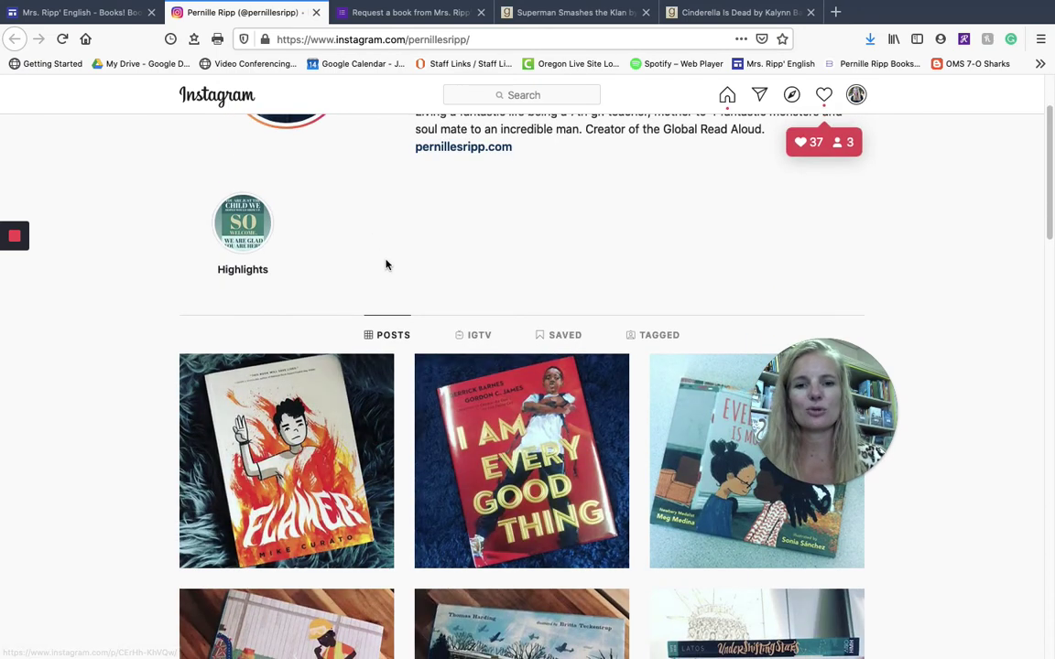
{"action": "scroll", "coordinate": [527, 499], "scroll_direction": "down", "scroll_amount": 5}
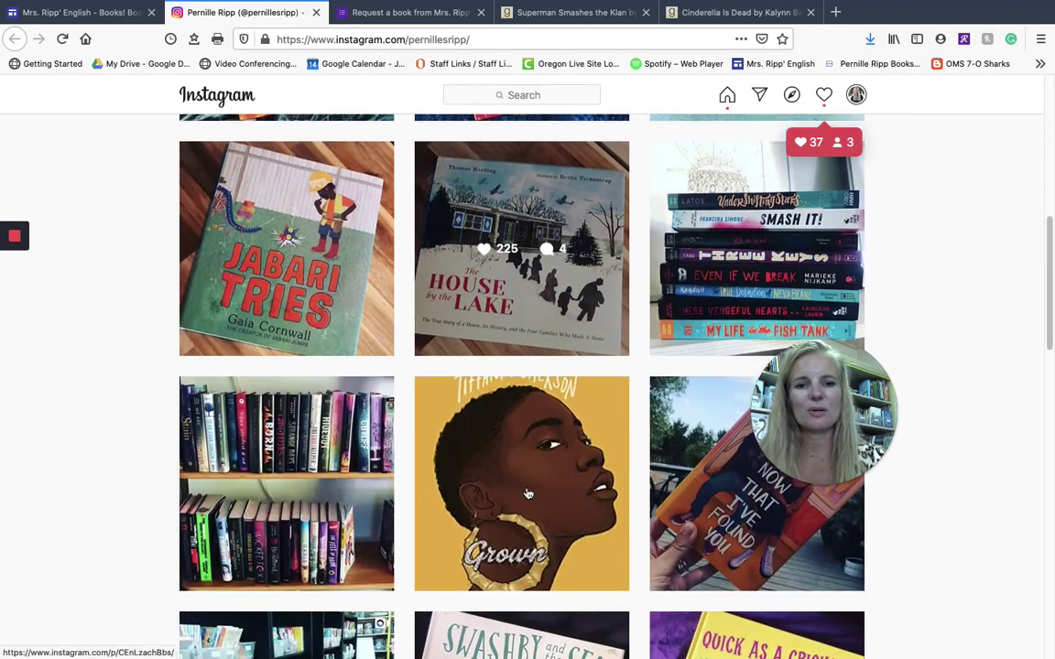
{"action": "scroll", "coordinate": [503, 293], "scroll_direction": "up", "scroll_amount": 5}
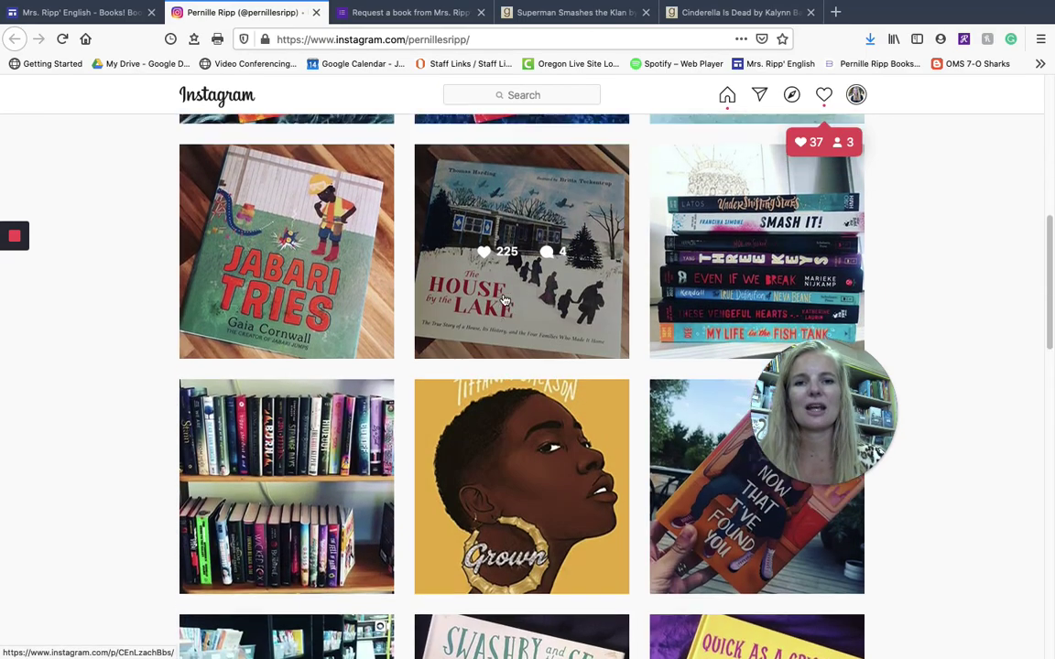
{"action": "left_click", "coordinate": [87, 14]}
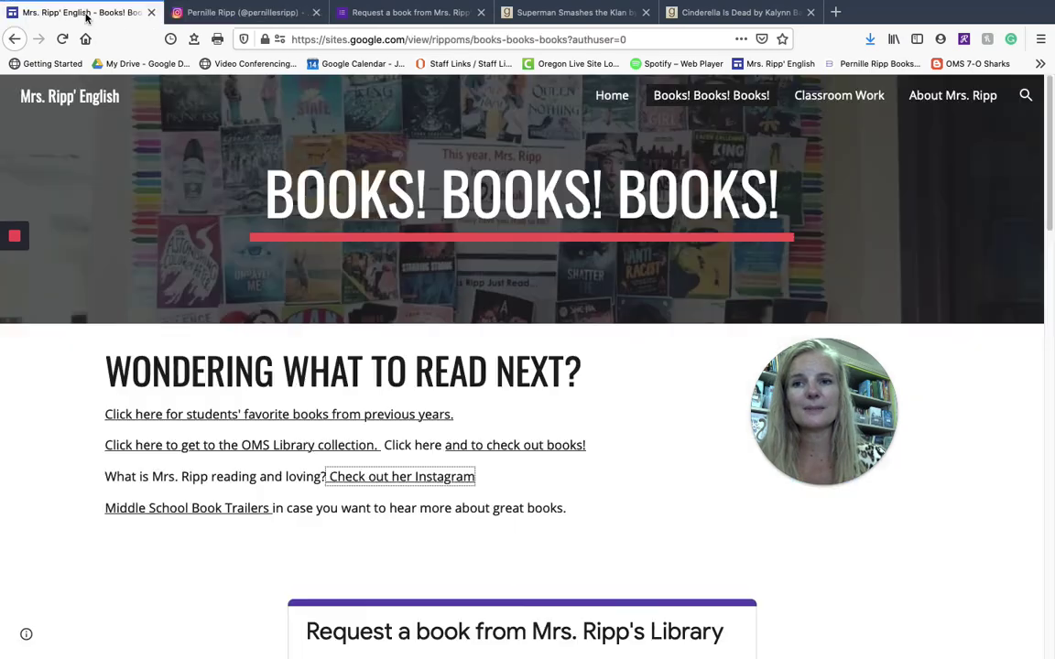
Open the OMS Library collection link, look over its virtual library rooms, and return to the Books! Books! Books! page
{"action": "left_click", "coordinate": [265, 444]}
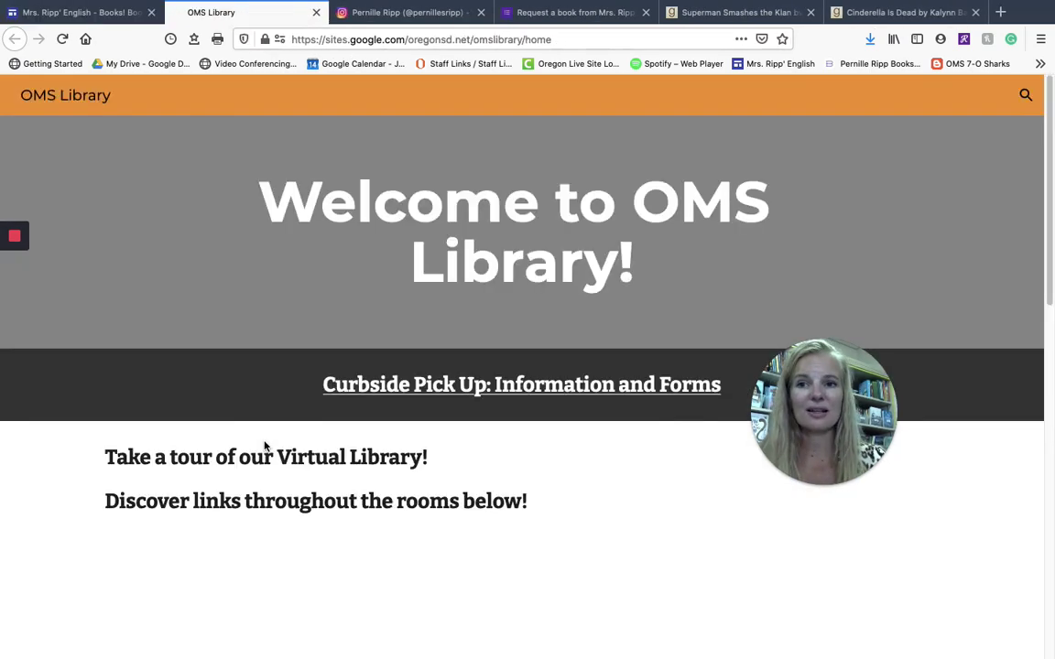
{"action": "scroll", "coordinate": [518, 455], "scroll_direction": "down", "scroll_amount": 2}
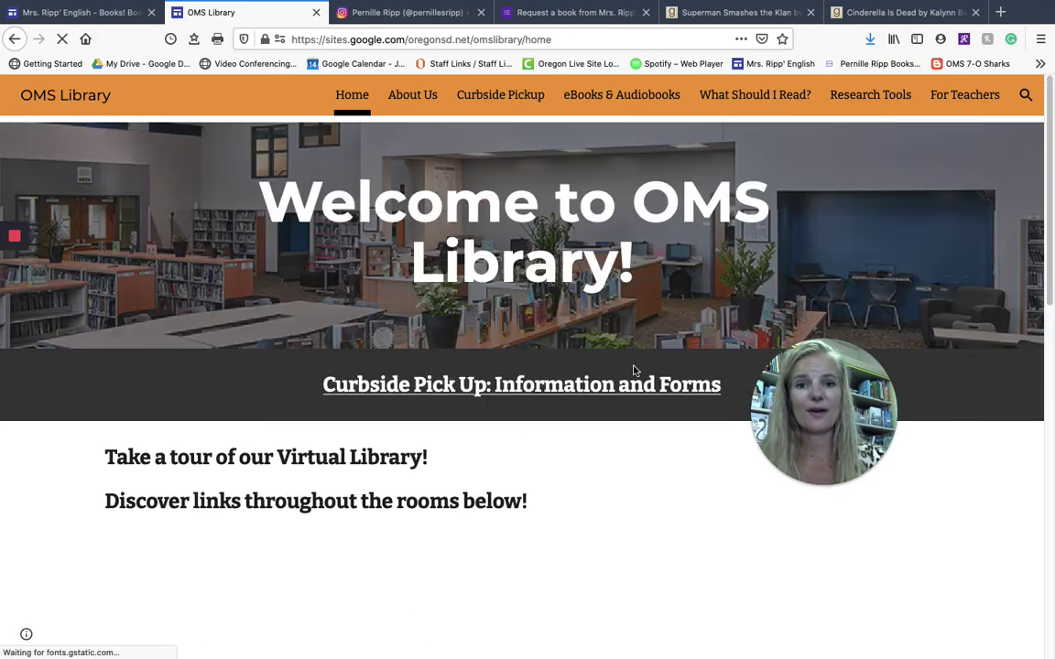
{"action": "scroll", "coordinate": [634, 370], "scroll_direction": "down", "scroll_amount": 5}
{"action": "scroll", "coordinate": [776, 222], "scroll_direction": "down", "scroll_amount": 2}
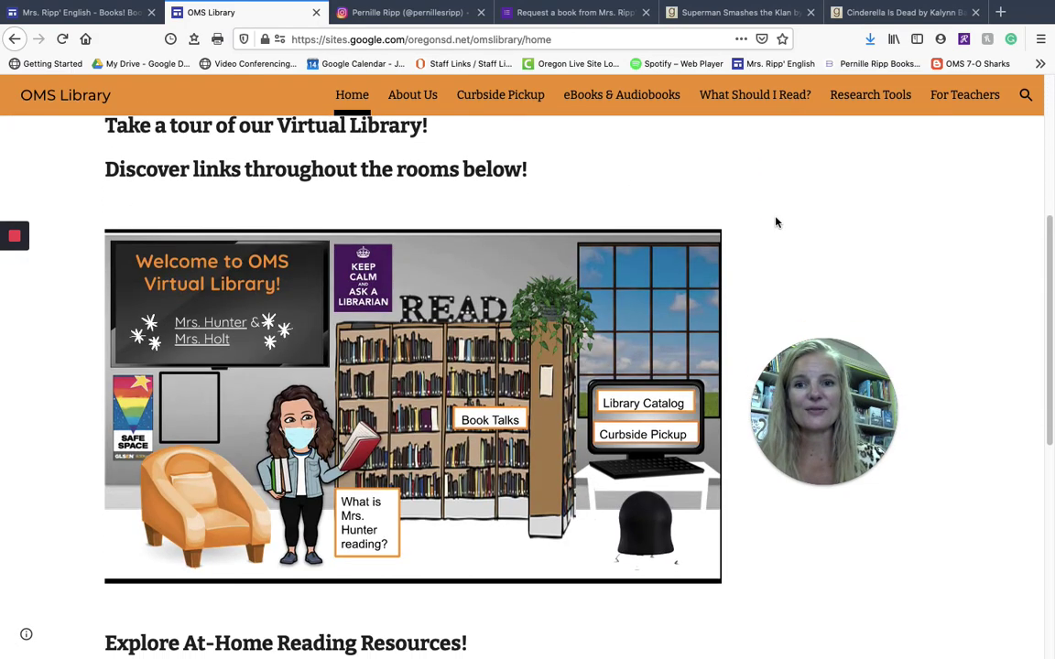
{"action": "scroll", "coordinate": [776, 222], "scroll_direction": "down", "scroll_amount": 2}
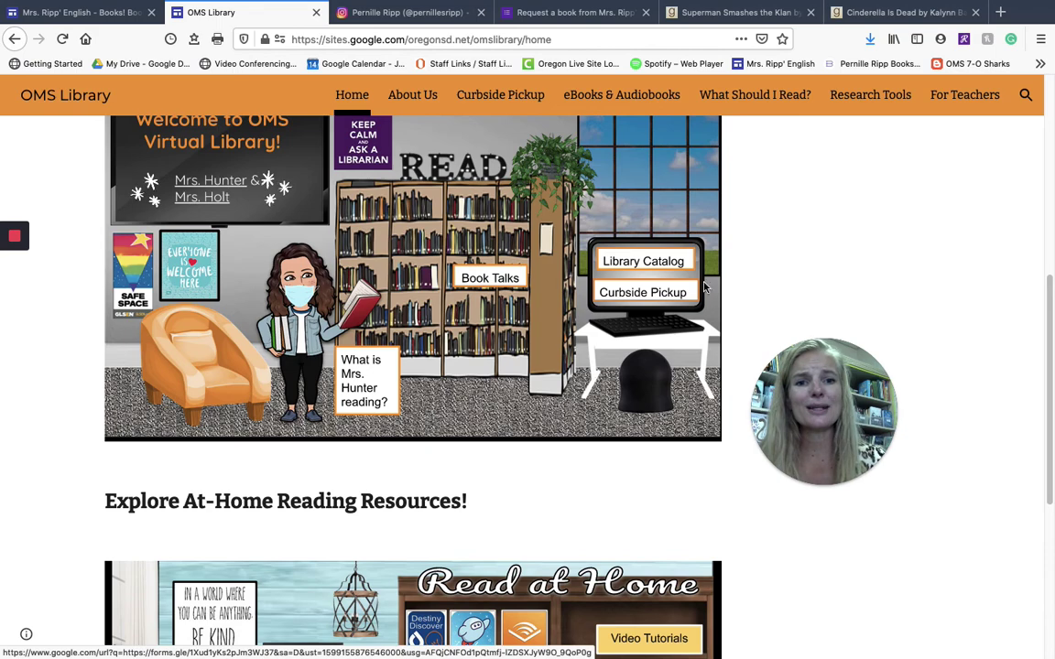
{"action": "scroll", "coordinate": [412, 305], "scroll_direction": "up", "scroll_amount": 5}
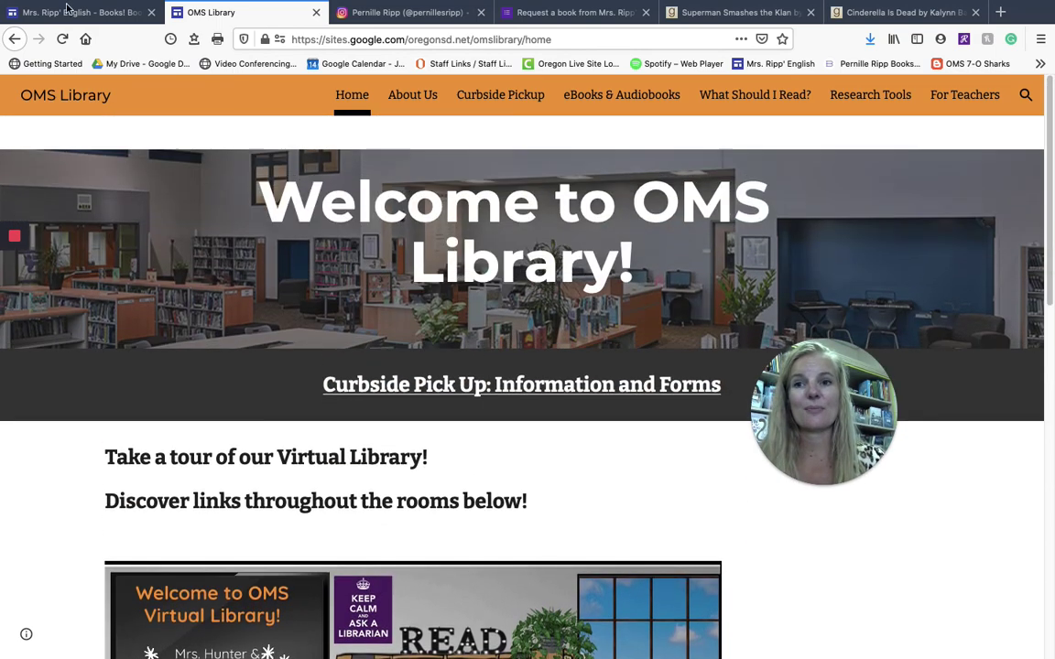
{"action": "left_click", "coordinate": [37, 13]}
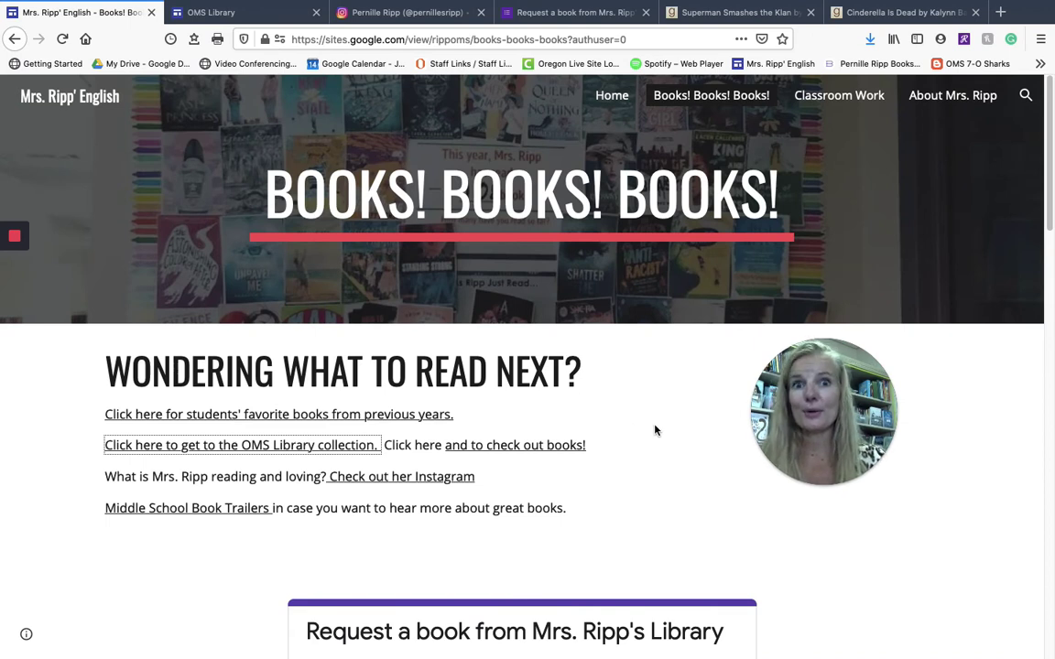
Browse the 2020 Best Books for Middle School list through the students' favorite books link and return to the Books! Books! Books! page
{"action": "left_click", "coordinate": [385, 415]}
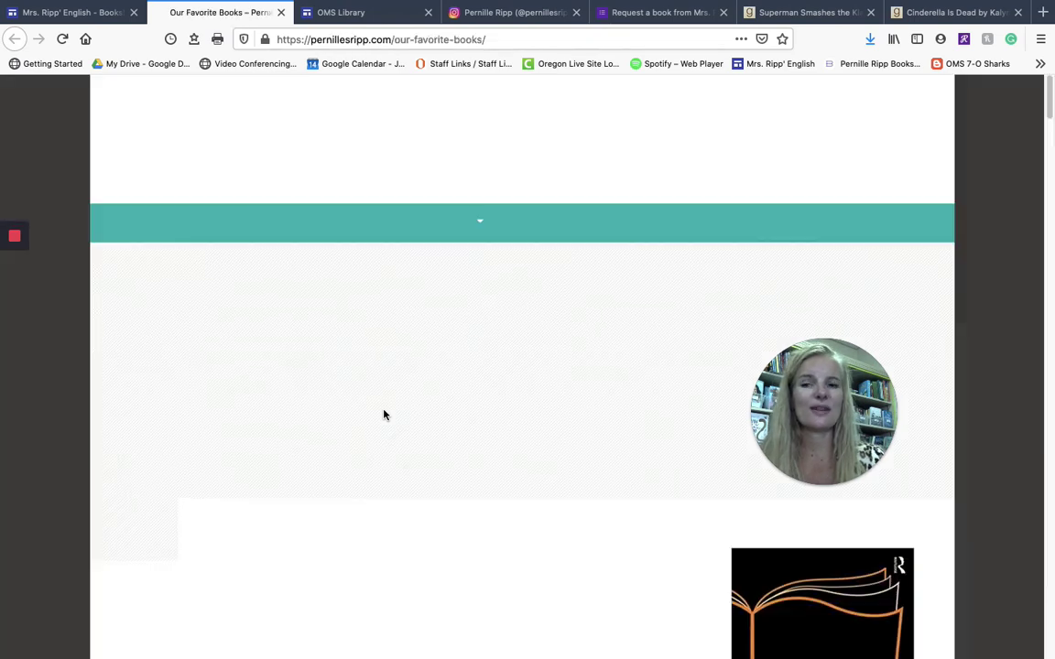
{"action": "scroll", "coordinate": [622, 455], "scroll_direction": "down", "scroll_amount": 7}
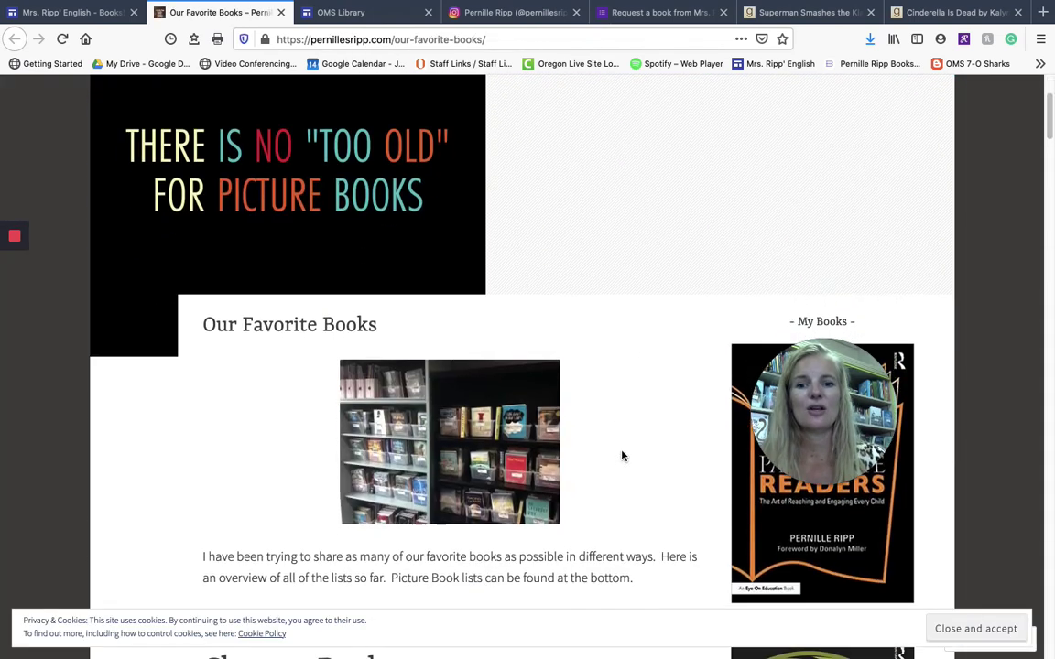
{"action": "scroll", "coordinate": [558, 307], "scroll_direction": "down", "scroll_amount": 1}
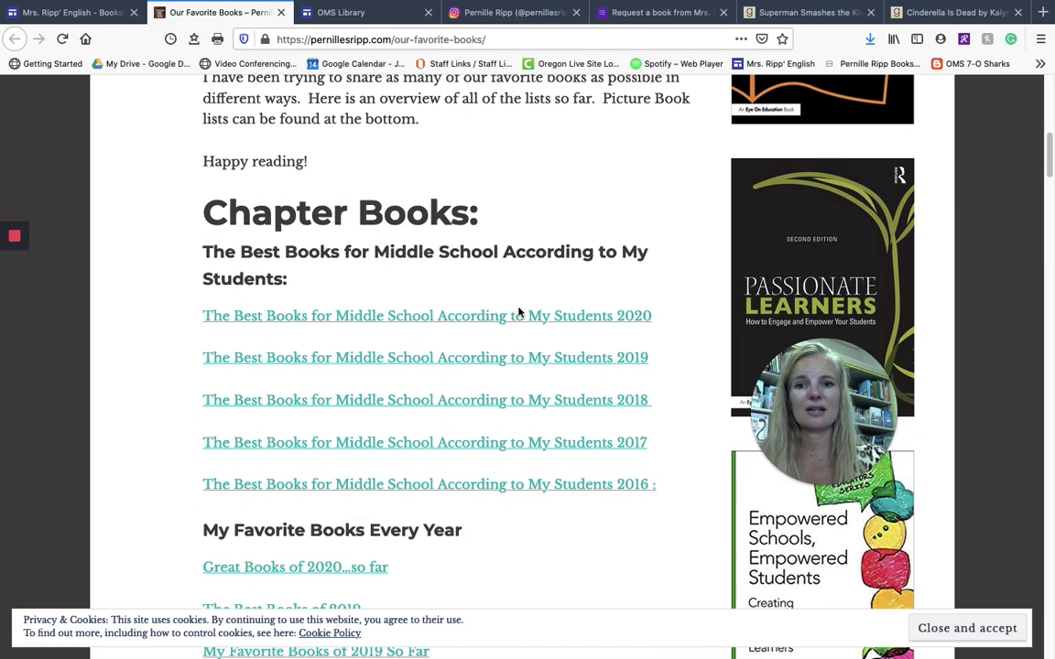
{"action": "left_click", "coordinate": [479, 316]}
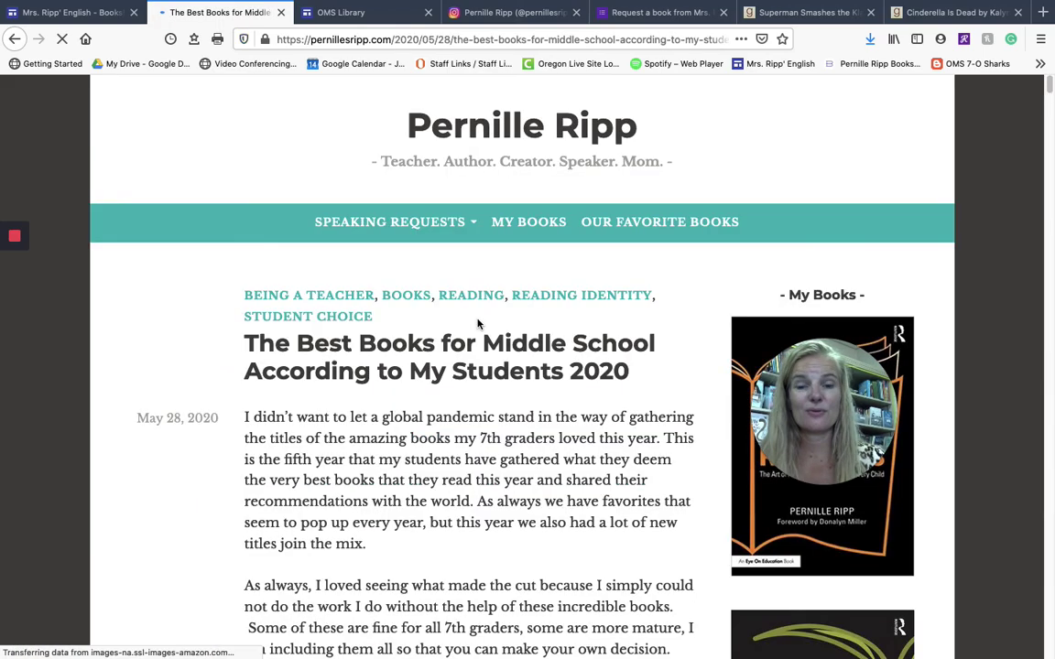
{"action": "scroll", "coordinate": [549, 384], "scroll_direction": "down", "scroll_amount": 5}
{"action": "scroll", "coordinate": [554, 390], "scroll_direction": "down", "scroll_amount": 12}
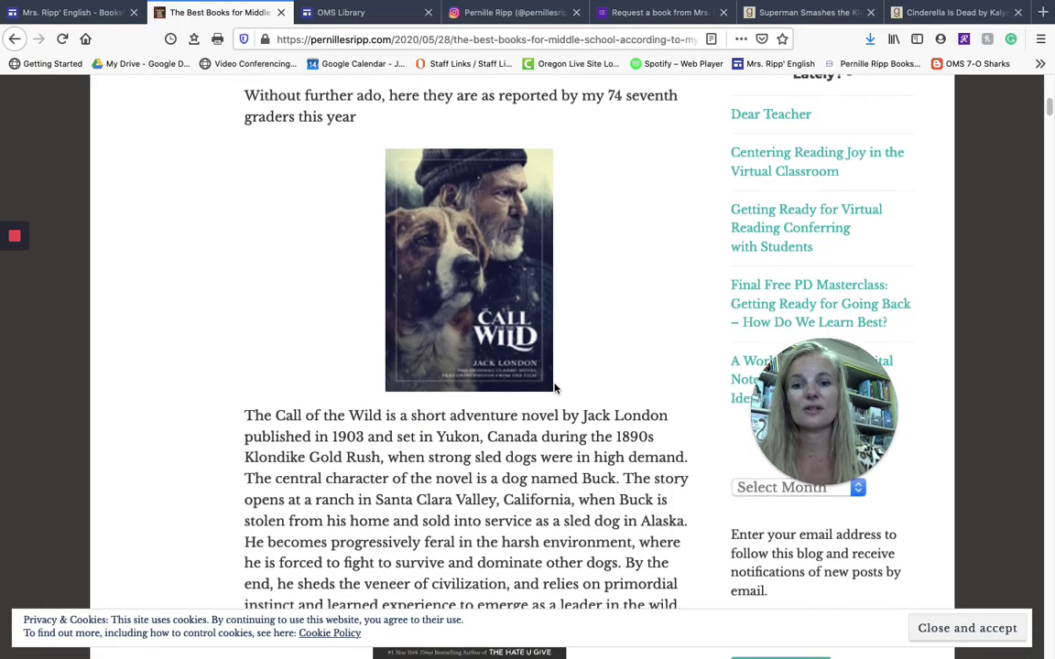
{"action": "scroll", "coordinate": [554, 388], "scroll_direction": "down", "scroll_amount": 9}
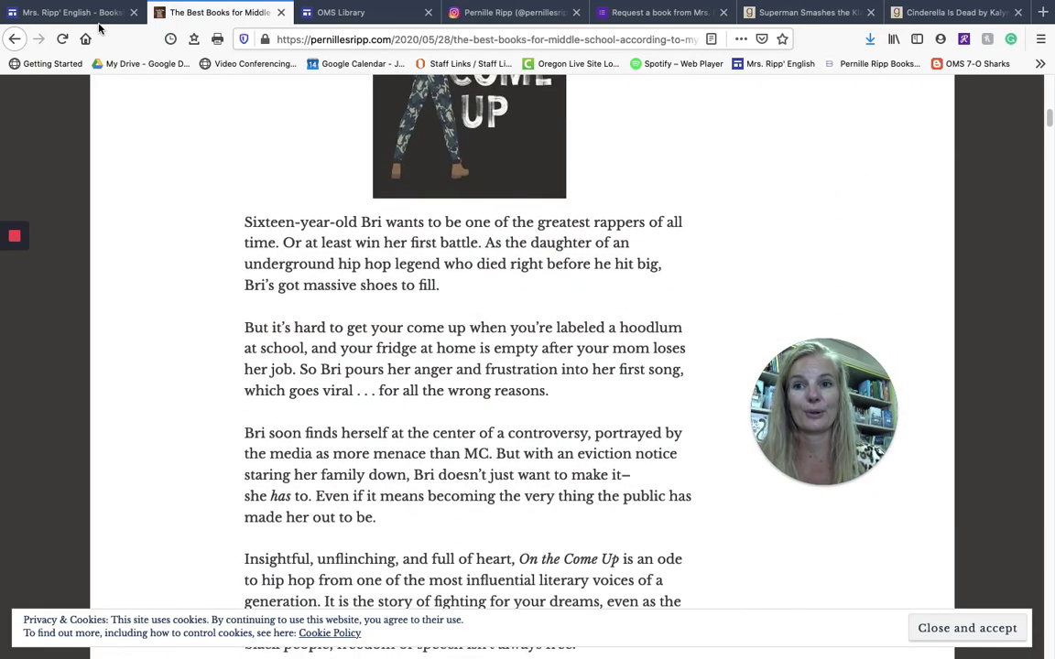
{"action": "left_click", "coordinate": [92, 15]}
Review the Middle School Book Trailers link and the book request form, and open the site's Classroom Work page
{"action": "scroll", "coordinate": [626, 315], "scroll_direction": "down", "scroll_amount": 1}
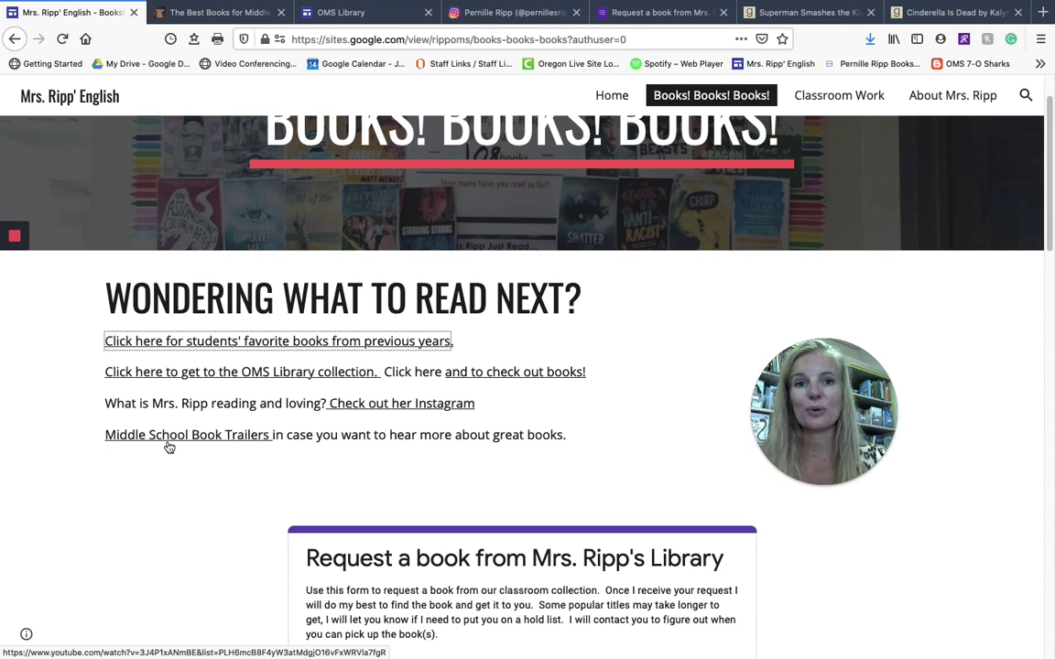
{"action": "scroll", "coordinate": [207, 446], "scroll_direction": "down", "scroll_amount": 8}
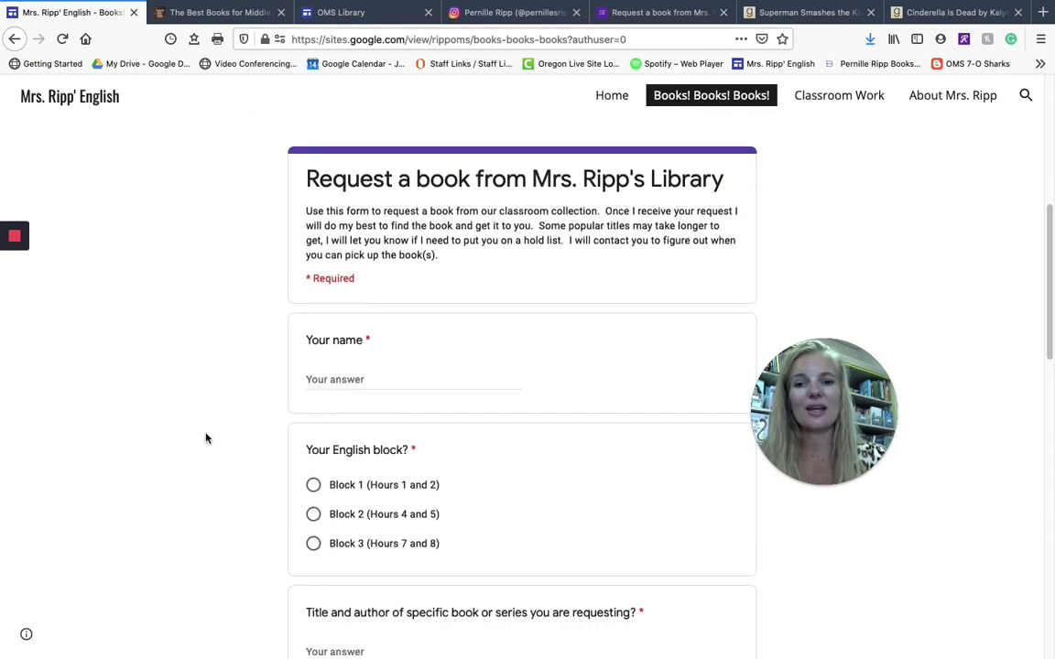
{"action": "scroll", "coordinate": [206, 439], "scroll_direction": "up", "scroll_amount": 10}
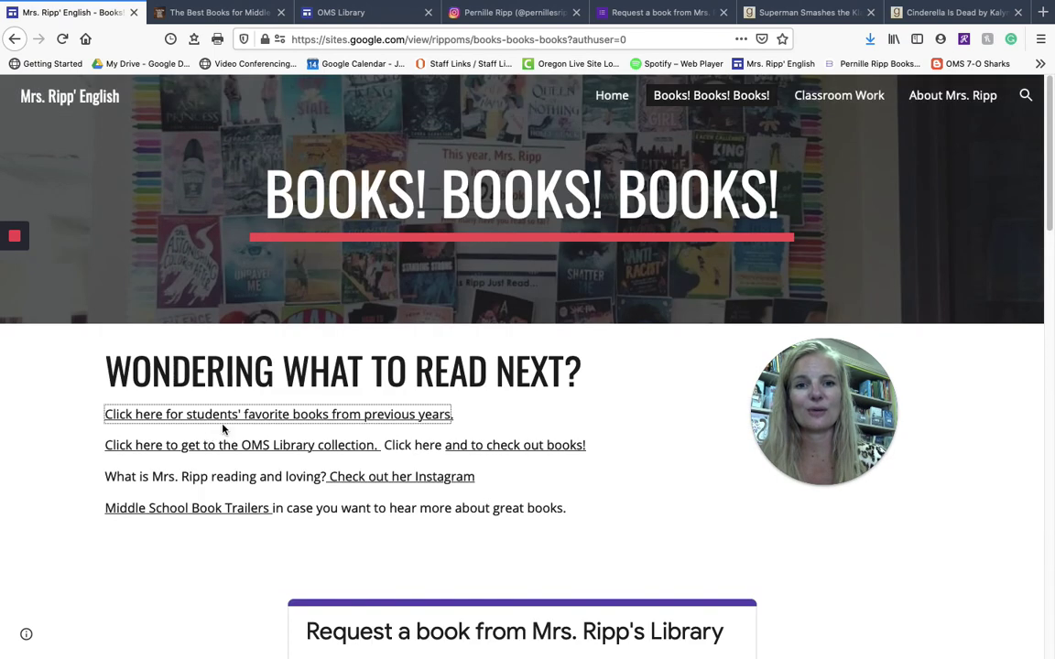
{"action": "left_click", "coordinate": [850, 98]}
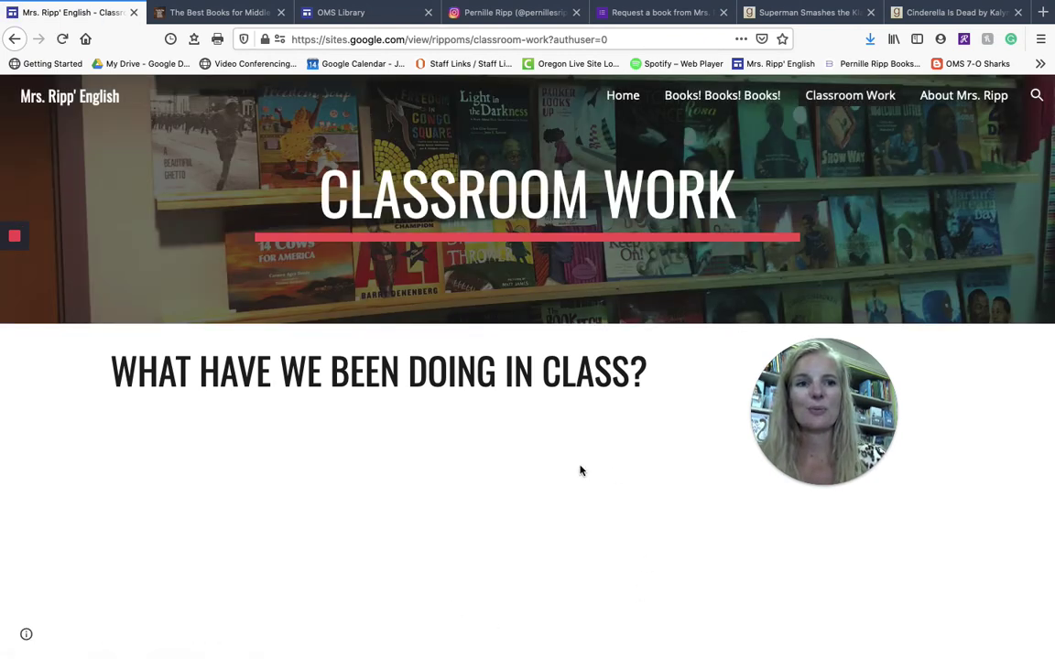
Read through the site's page about the teacher down to the photos and return to the home page
{"action": "left_click", "coordinate": [938, 97]}
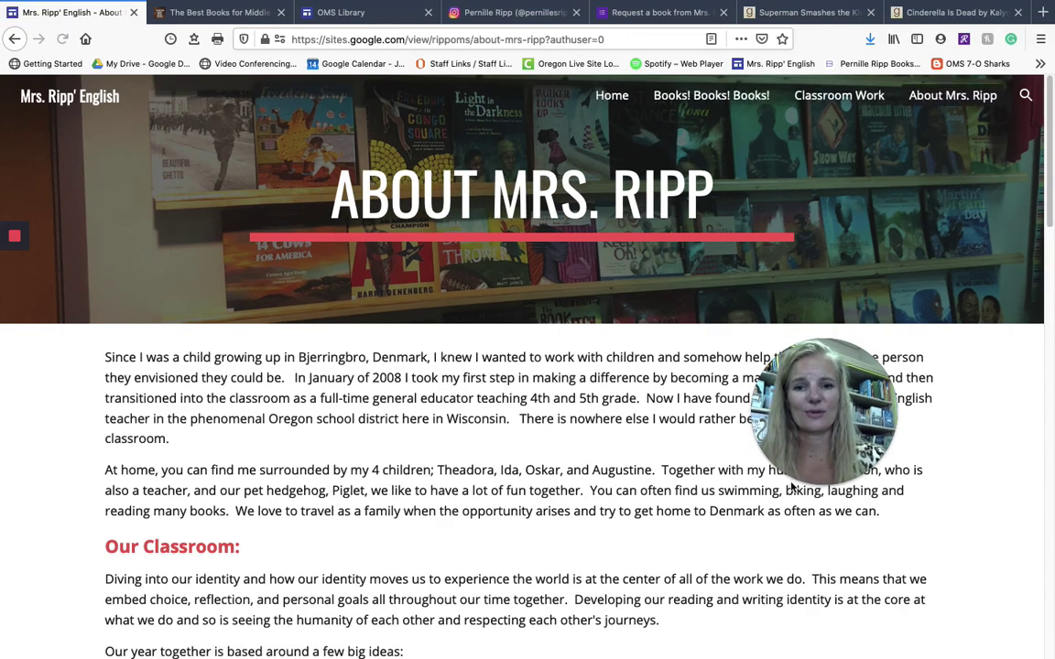
{"action": "scroll", "coordinate": [557, 465], "scroll_direction": "down", "scroll_amount": 10}
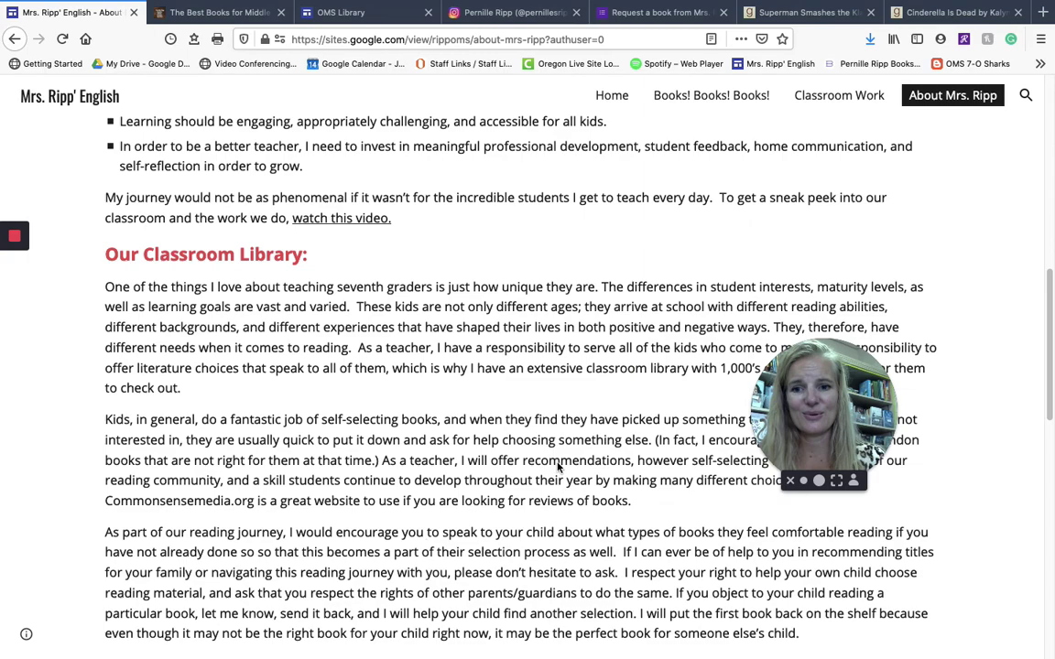
{"action": "scroll", "coordinate": [557, 465], "scroll_direction": "down", "scroll_amount": 8}
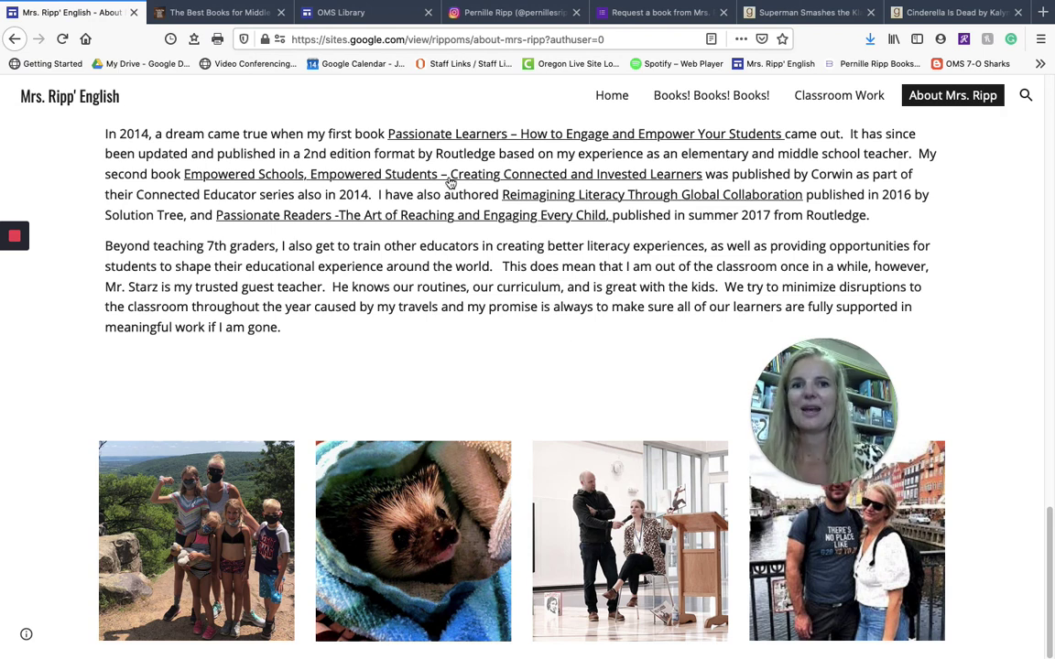
{"action": "left_click", "coordinate": [607, 97]}
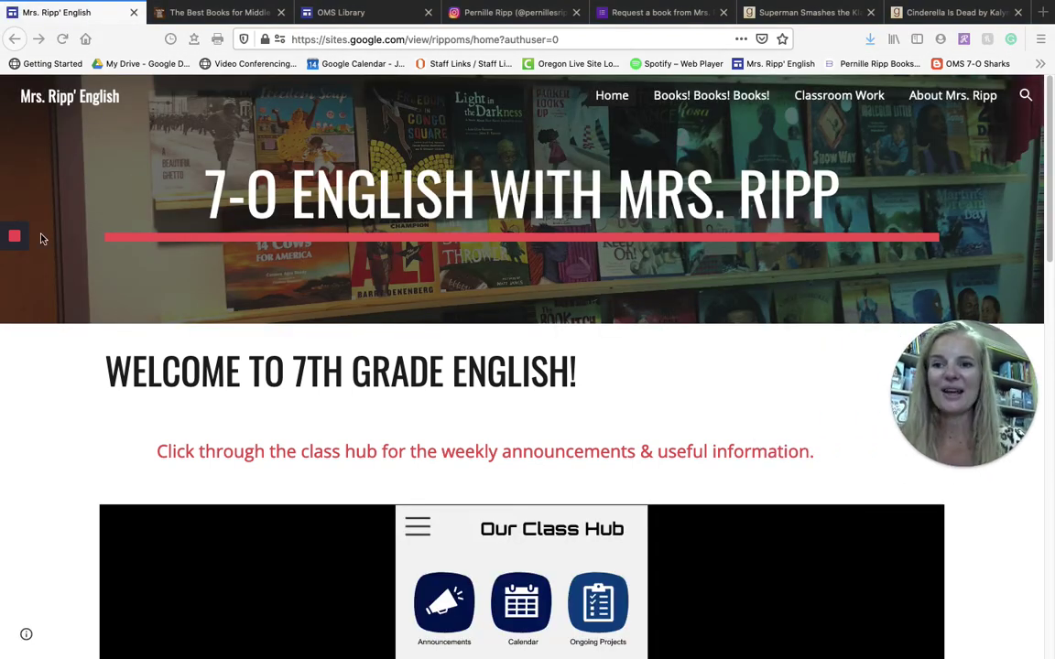
{"action": "mouse_move", "coordinate": [23, 239]}
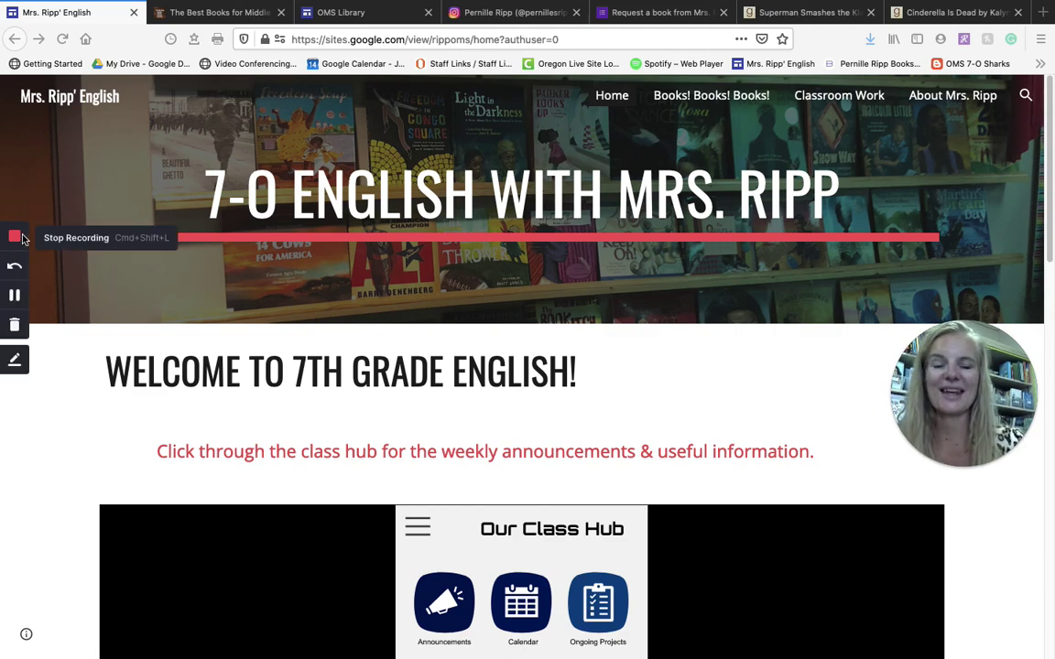